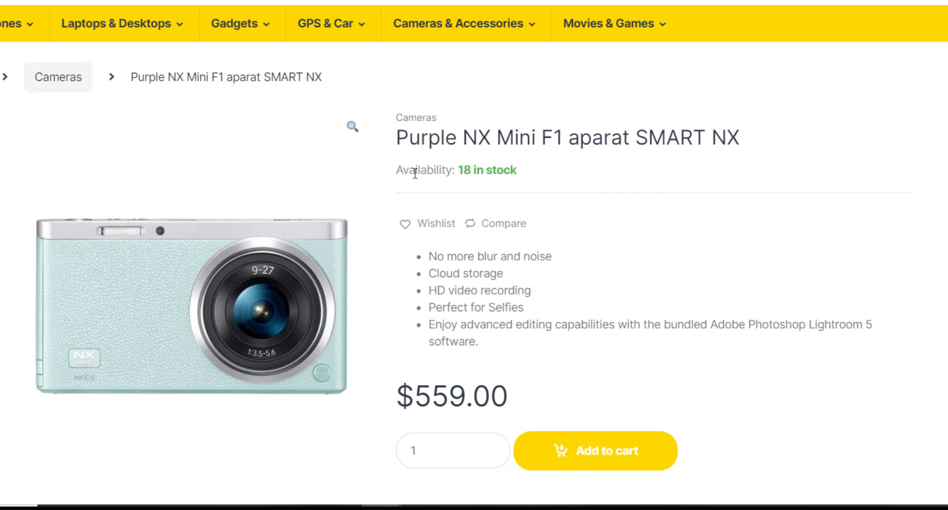
# Step: Examine the availability, feature list, price and currency symbol on the Purple NX Mini F1 camera's product page
pyautogui.moveTo(399, 170); pyautogui.dragTo(526, 188)
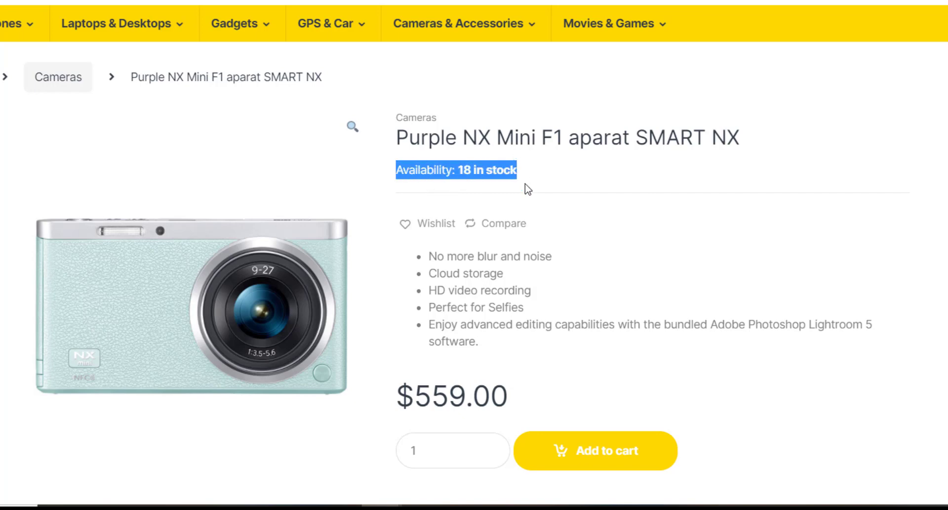
pyautogui.scroll(-3, 483, 203)
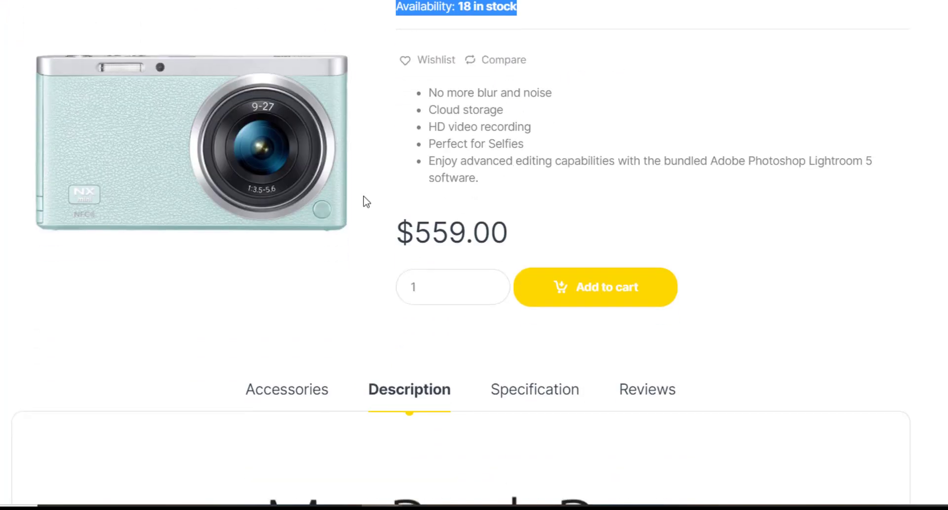
pyautogui.click(470, 108)
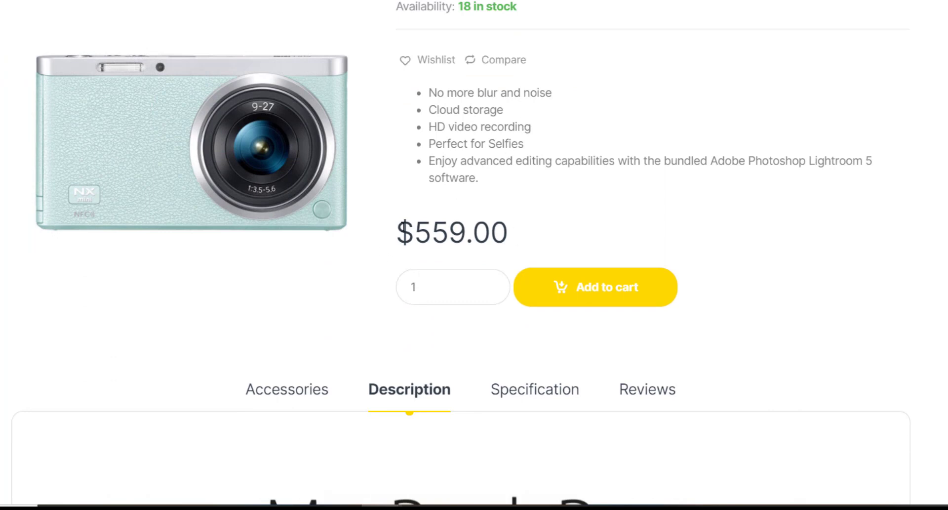
pyautogui.moveTo(402, 227); pyautogui.dragTo(657, 201)
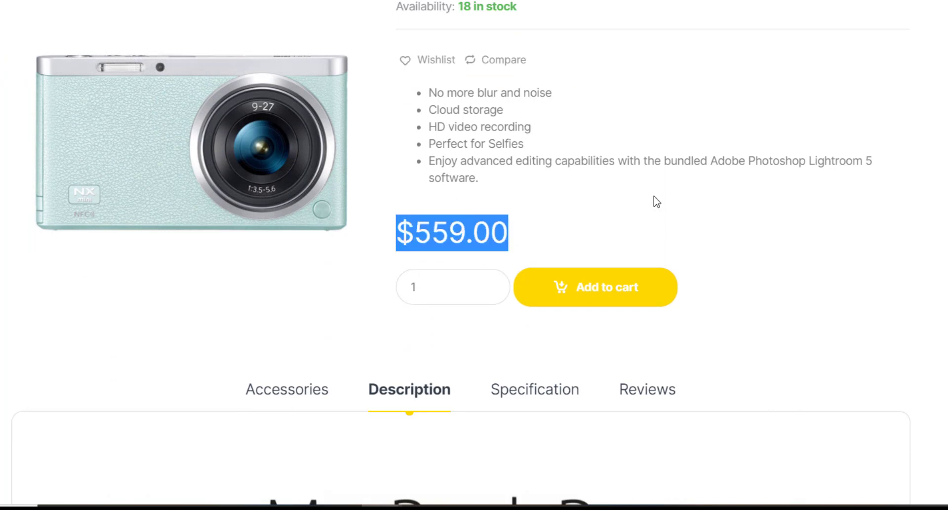
pyautogui.click(603, 248)
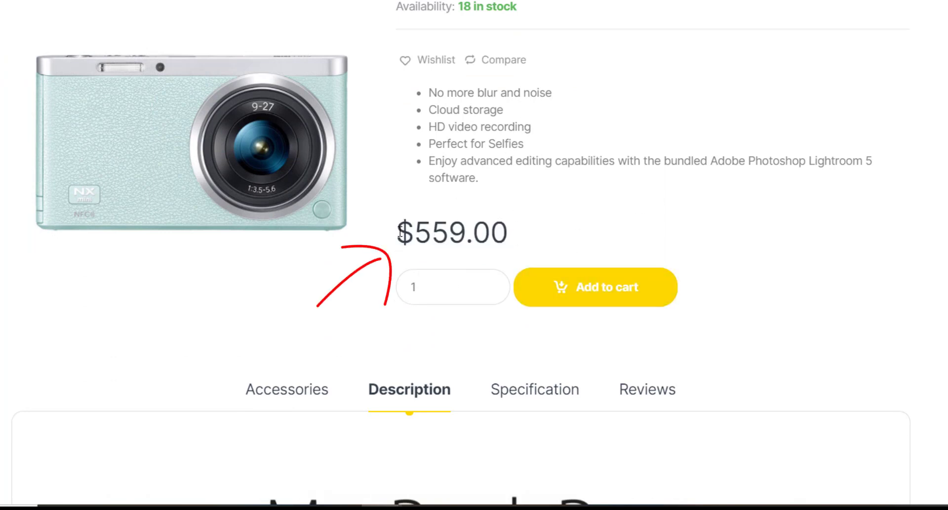
pyautogui.moveTo(399, 225); pyautogui.dragTo(416, 229)
pyautogui.click(481, 232)
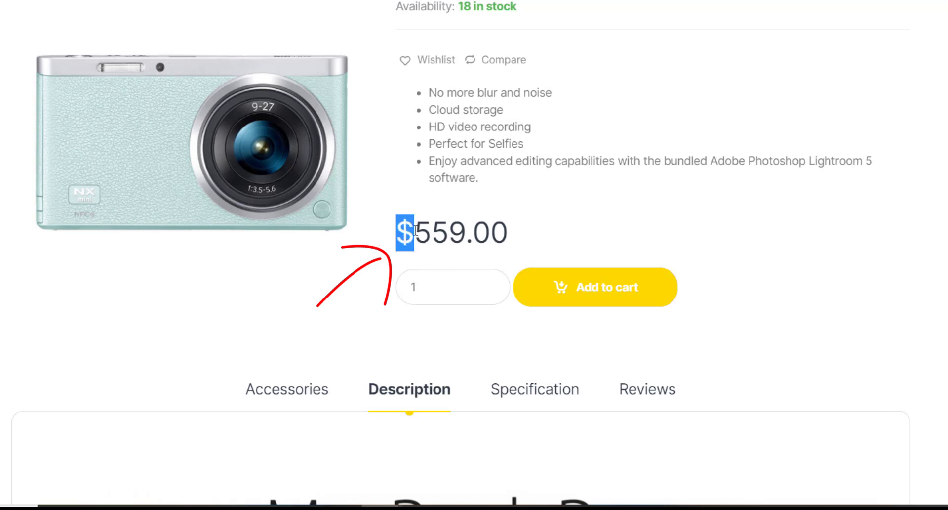
pyautogui.click(440, 226)
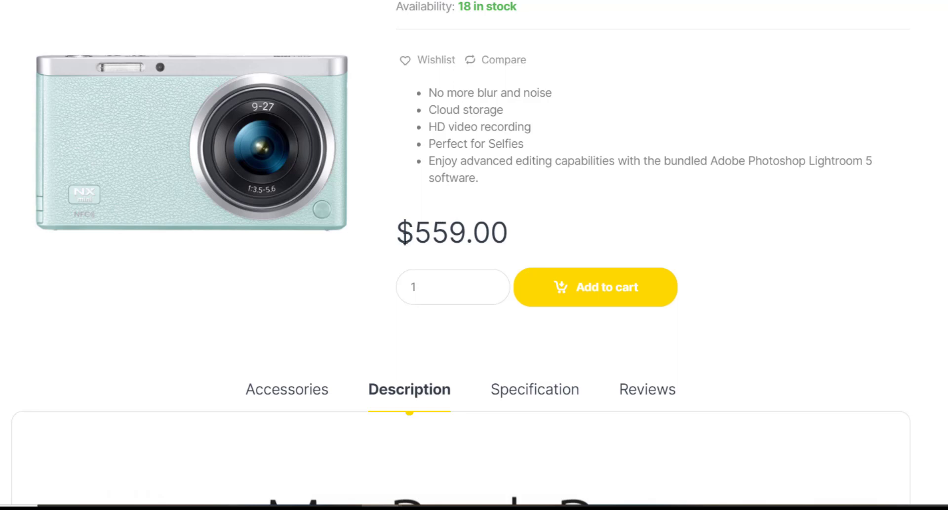
pyautogui.moveTo(405, 238); pyautogui.dragTo(416, 236)
pyautogui.click(416, 235)
# Step: Look through the camera's description section and return to the start of its product page
pyautogui.scroll(-3, 583, 238)
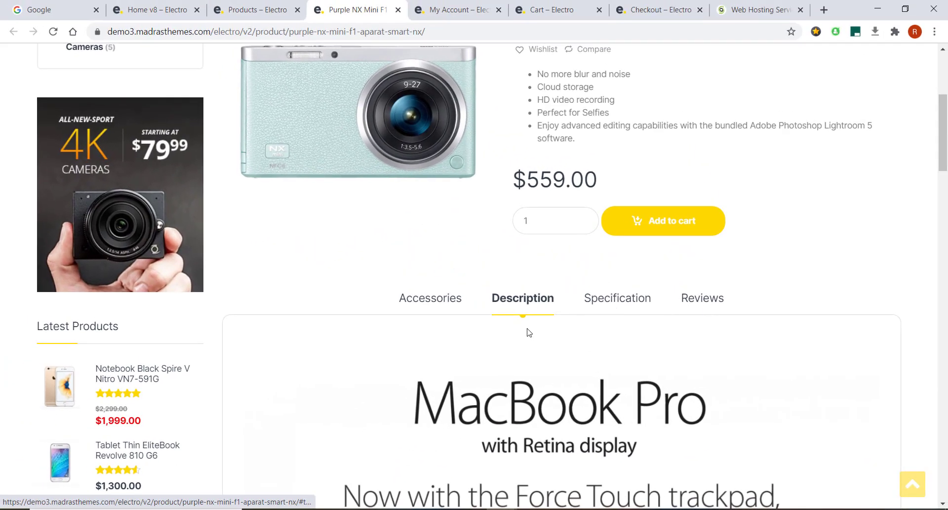
pyautogui.scroll(-10, 743, 345)
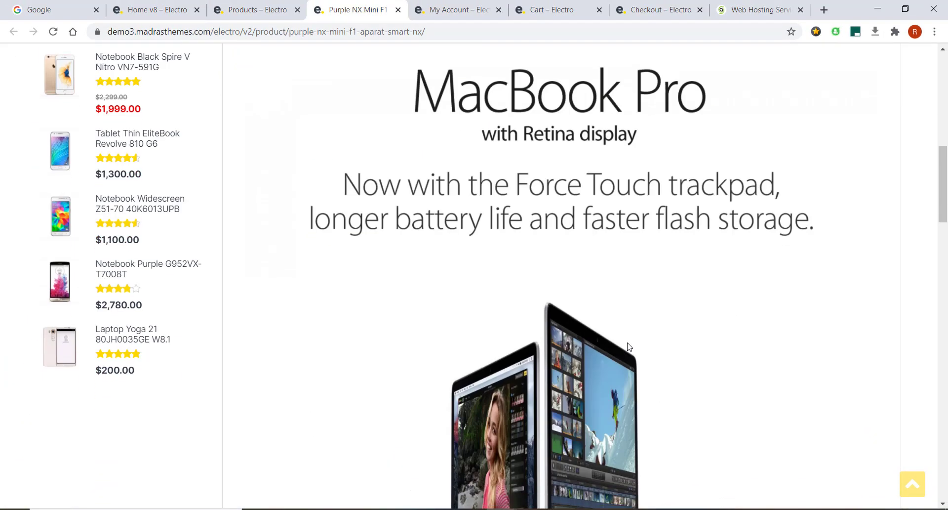
pyautogui.scroll(14, 629, 345)
pyautogui.scroll(3, 640, 353)
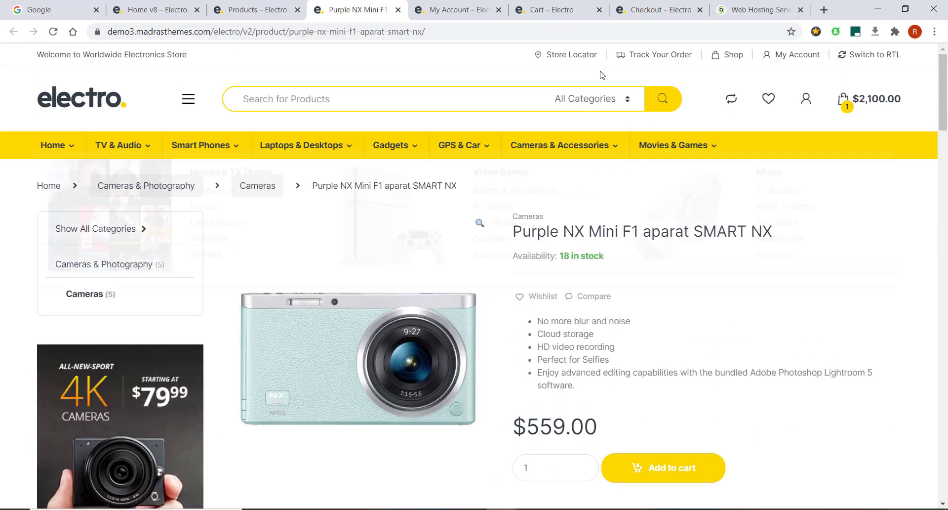
# Step: Open the store's My Account page and examine the username and password fields of the login form
pyautogui.click(459, 10)
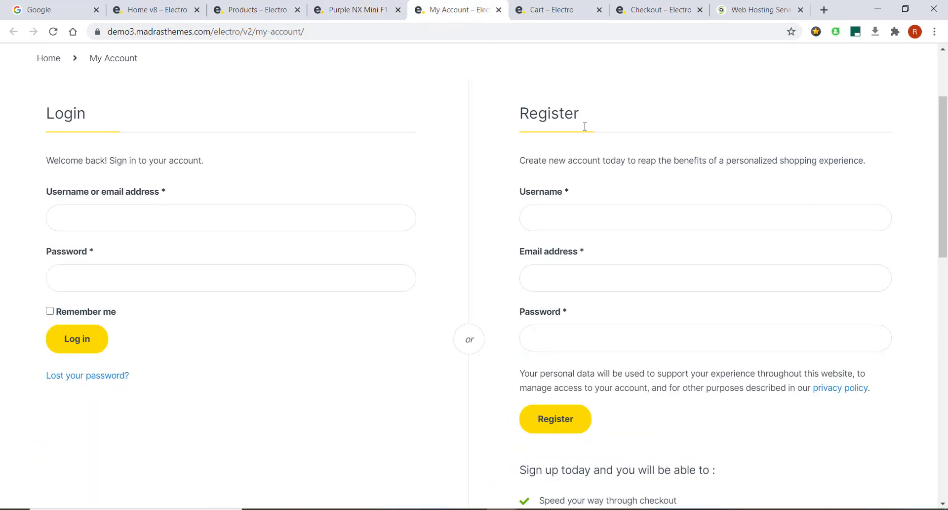
pyautogui.scroll(3, 585, 127)
pyautogui.moveTo(675, 147)
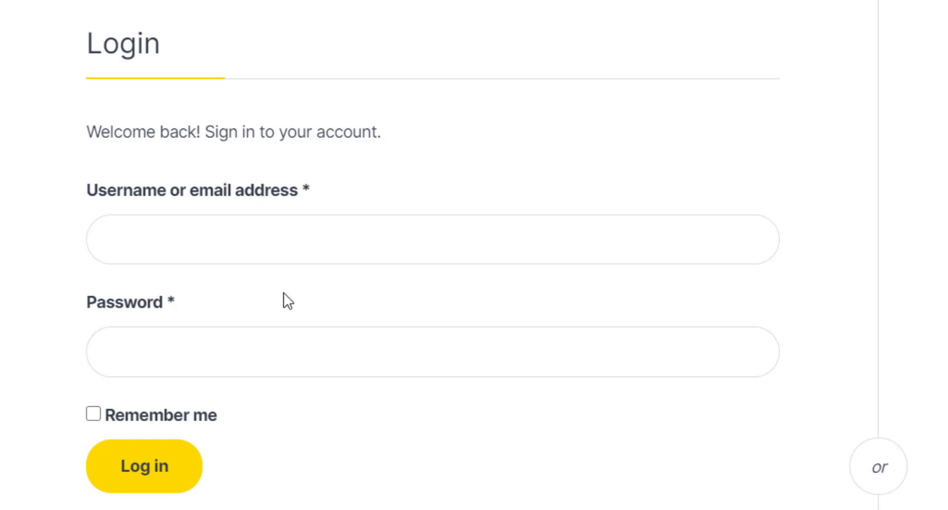
pyautogui.click(316, 262)
pyautogui.click(282, 352)
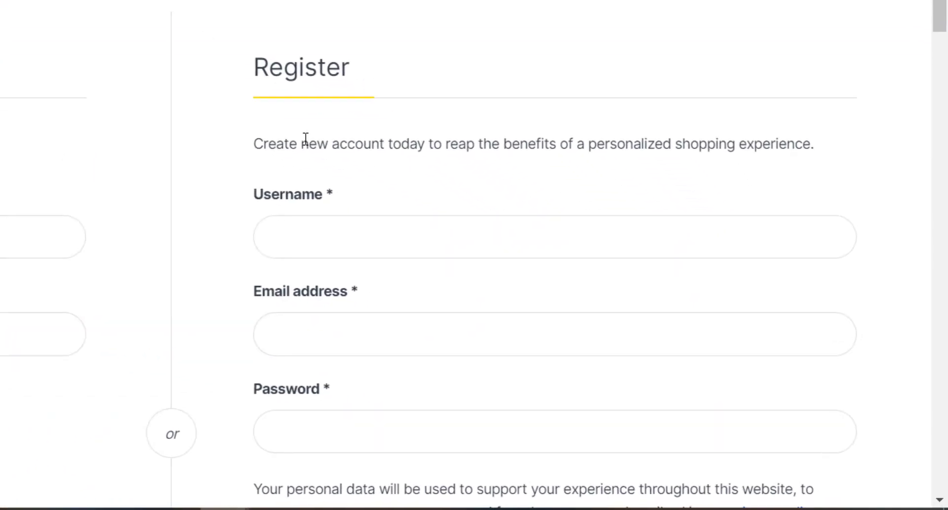
# Step: Examine the registration form's fields, including its password field, and the listed benefits of signing up
pyautogui.scroll(-5, 350, 257)
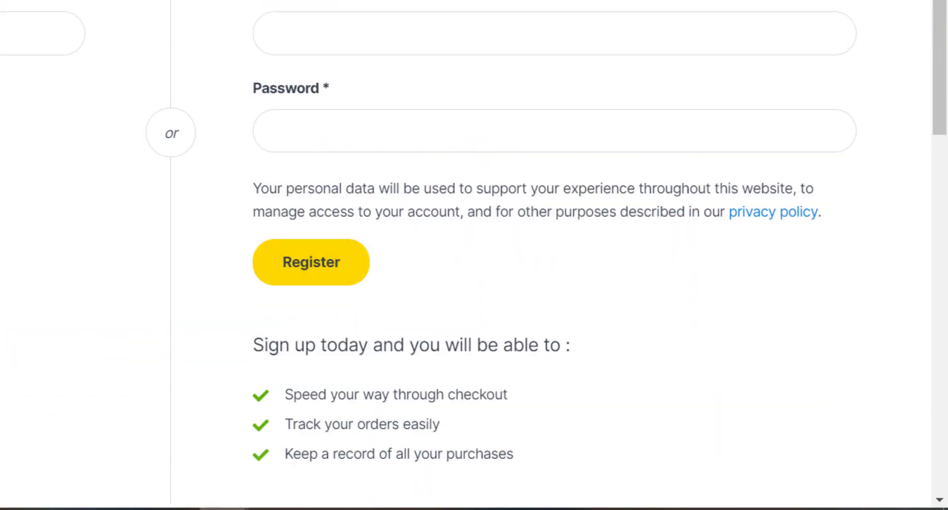
pyautogui.hotkey('shift', 'Tab')
pyautogui.click(304, 119)
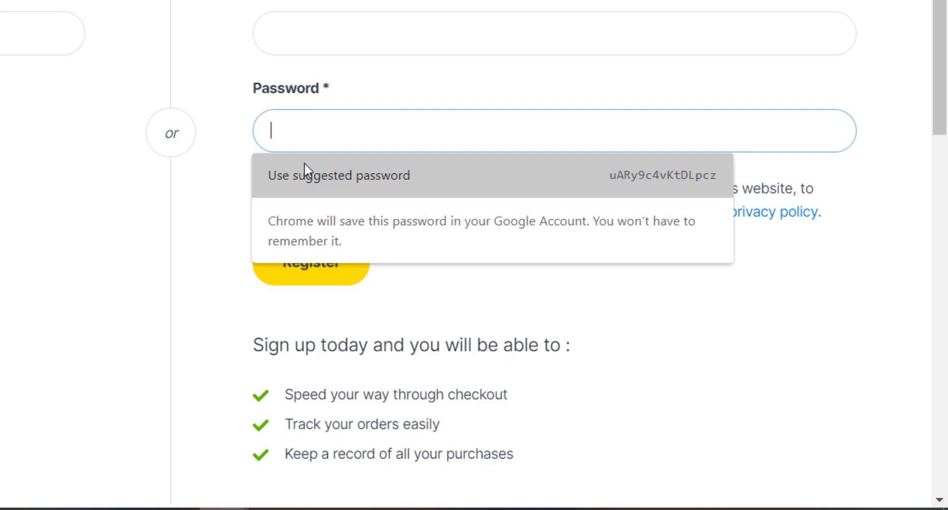
pyautogui.click(223, 79)
pyautogui.scroll(5, 220, 78)
# Step: Open the store's Cart page and review the product row, coupon field and cart totals
pyautogui.click(534, 8)
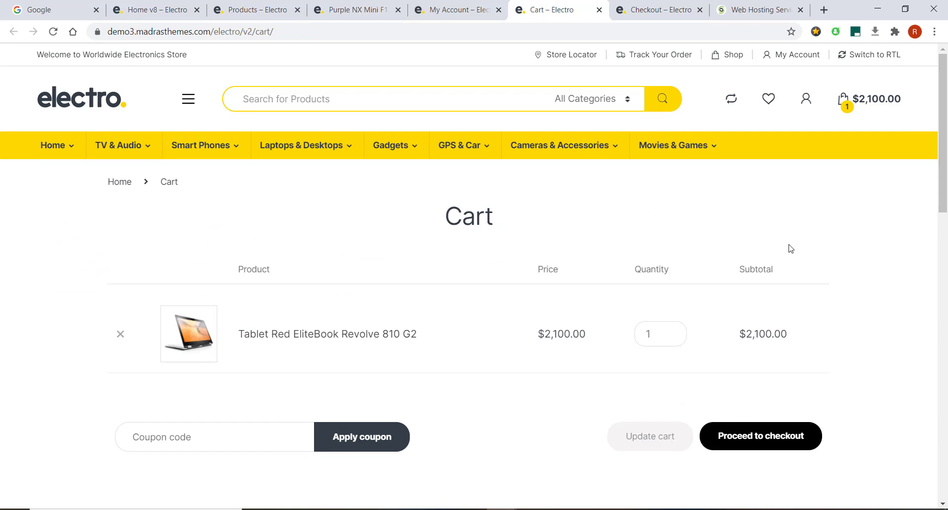
pyautogui.scroll(-4, 726, 373)
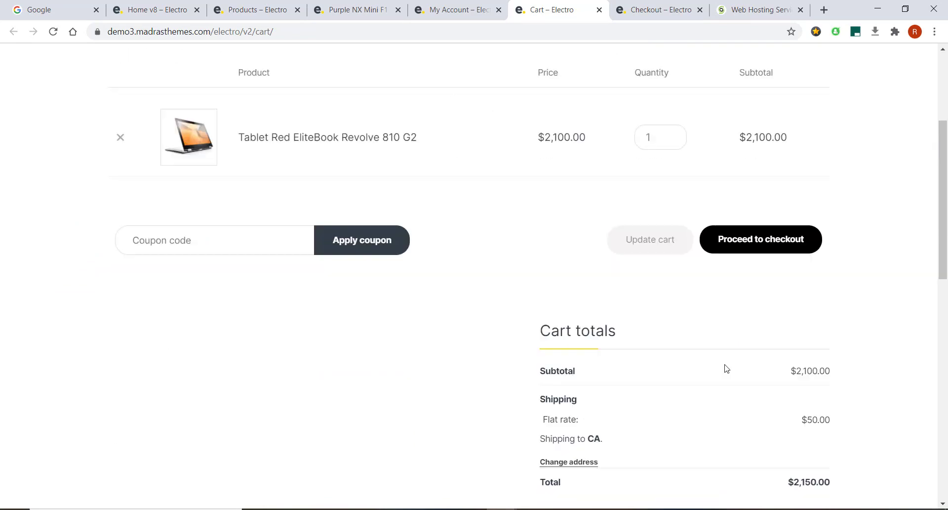
pyautogui.scroll(4, 724, 366)
pyautogui.scroll(-5, 724, 368)
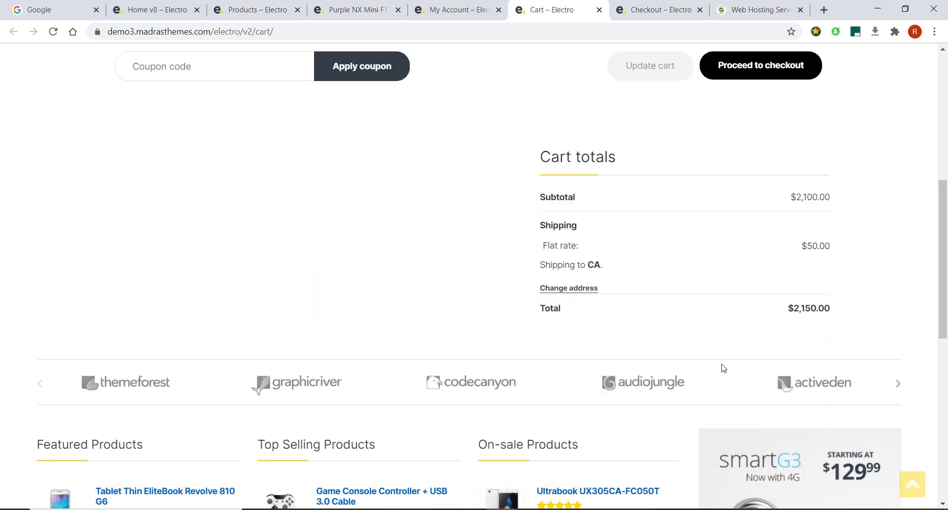
pyautogui.scroll(5, 722, 367)
# Step: Open the Checkout page and review the billing details fields and the order summary
pyautogui.click(662, 10)
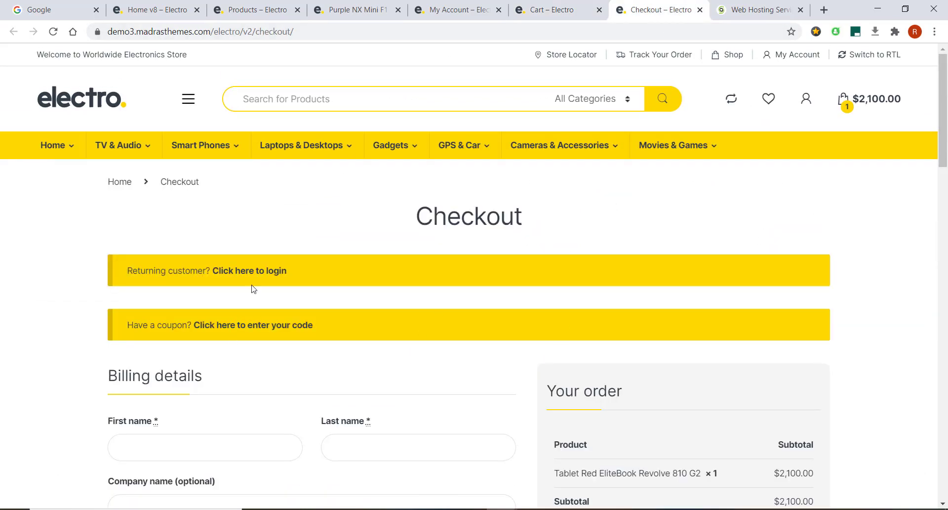
pyautogui.scroll(-6, 311, 185)
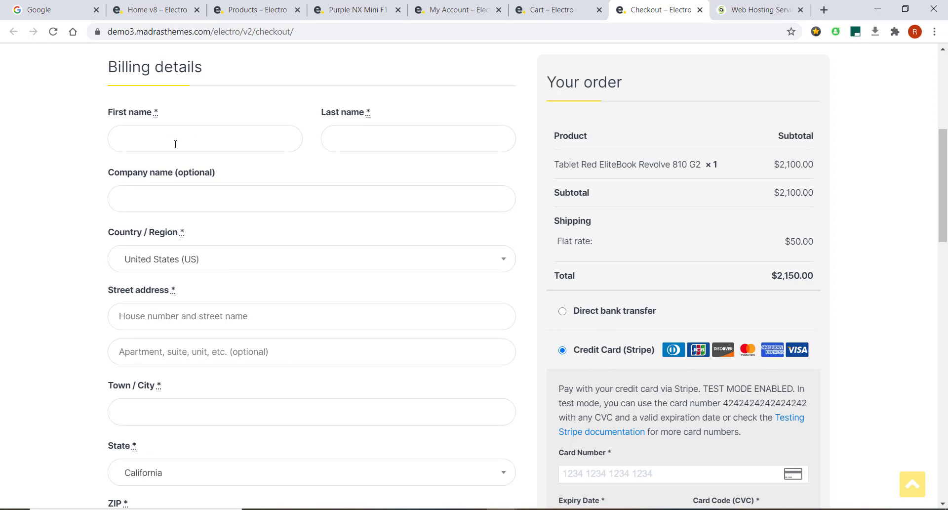
pyautogui.scroll(-12, 345, 359)
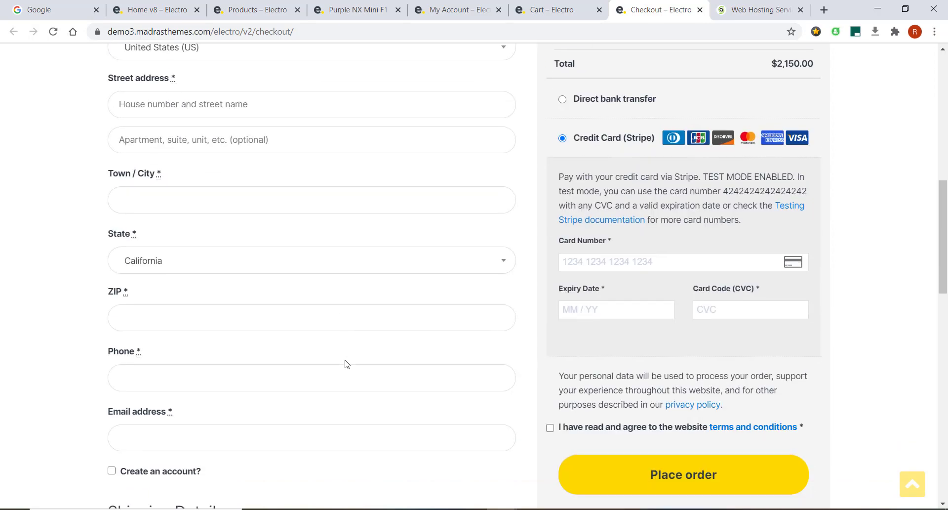
pyautogui.scroll(18, 344, 362)
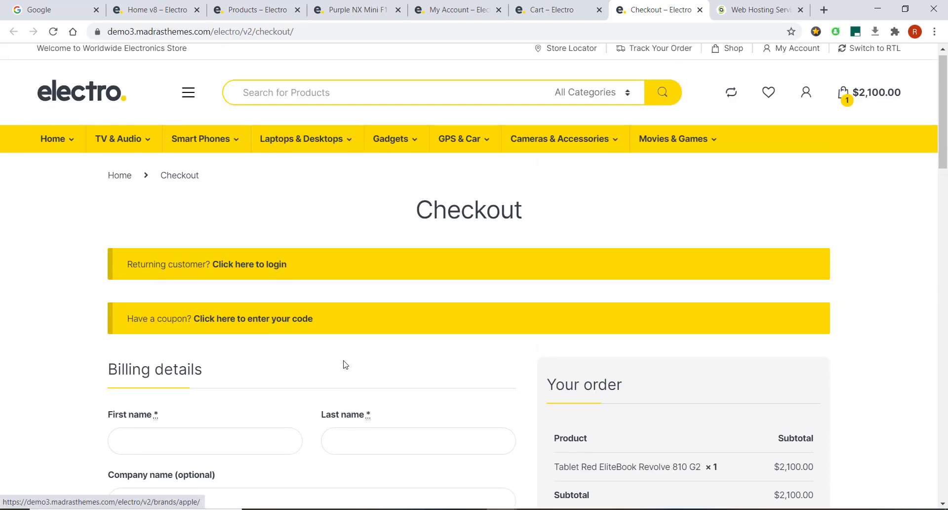
pyautogui.scroll(-6, 343, 363)
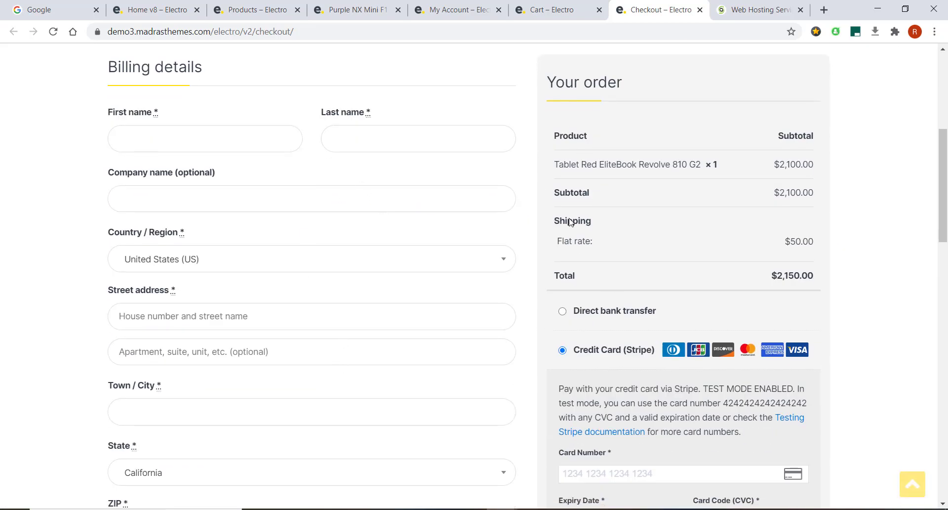
# Step: Try the Direct bank transfer and Credit Card (Stripe) payment options in the order section and examine the details each one requires
pyautogui.click(578, 320)
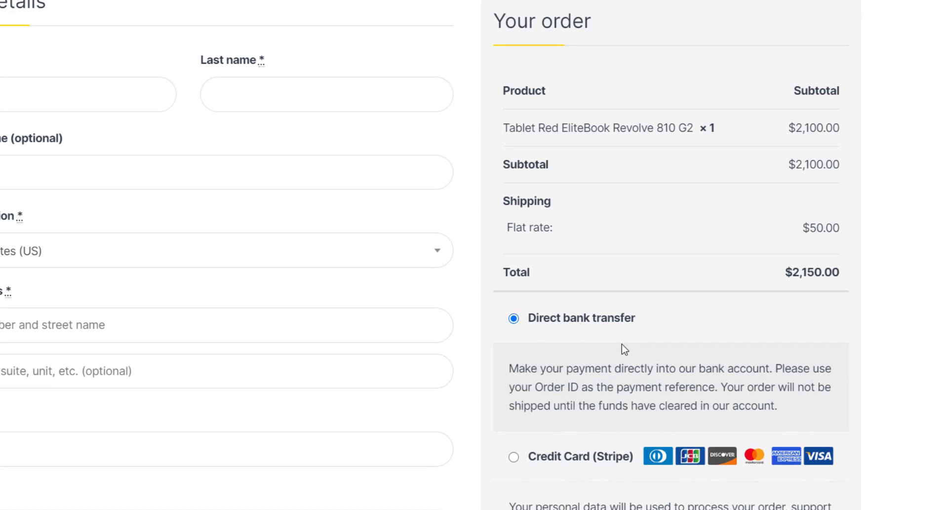
pyautogui.scroll(-3, 585, 323)
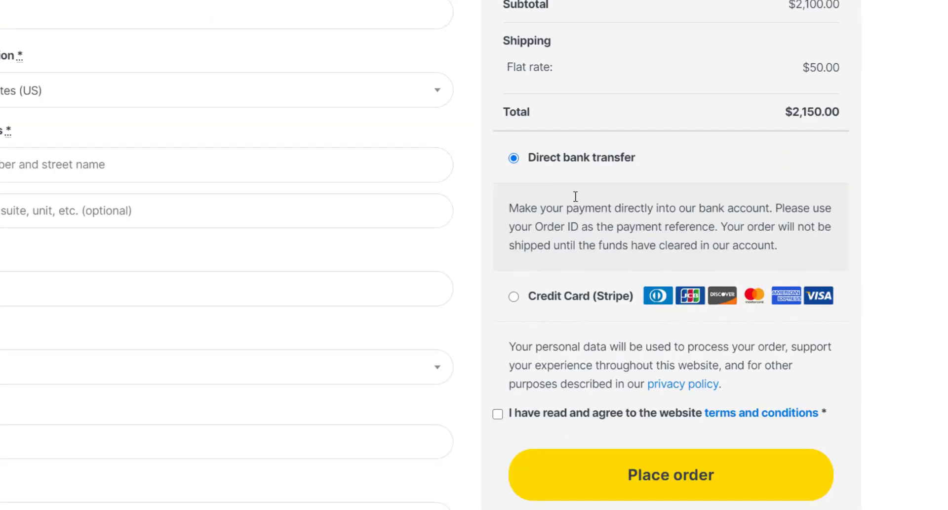
pyautogui.click(533, 295)
pyautogui.scroll(-3, 695, 205)
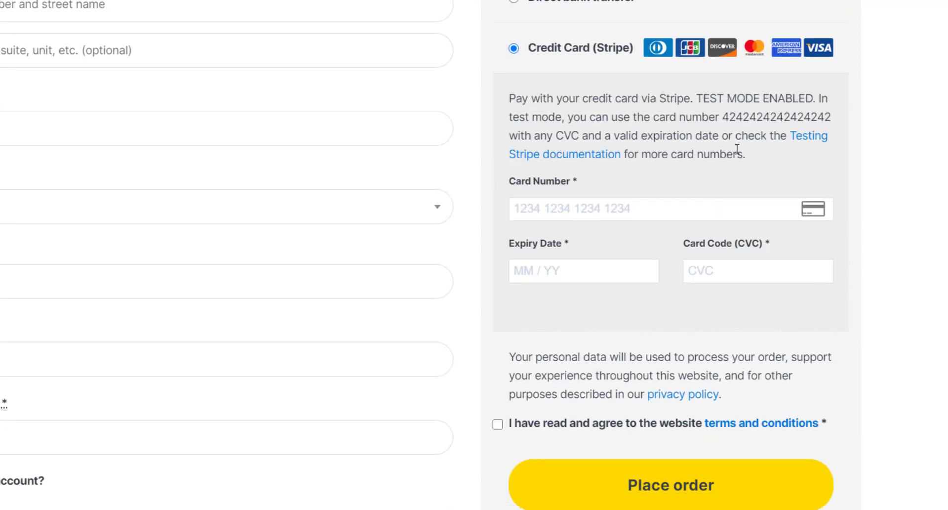
pyautogui.scroll(2, 639, 187)
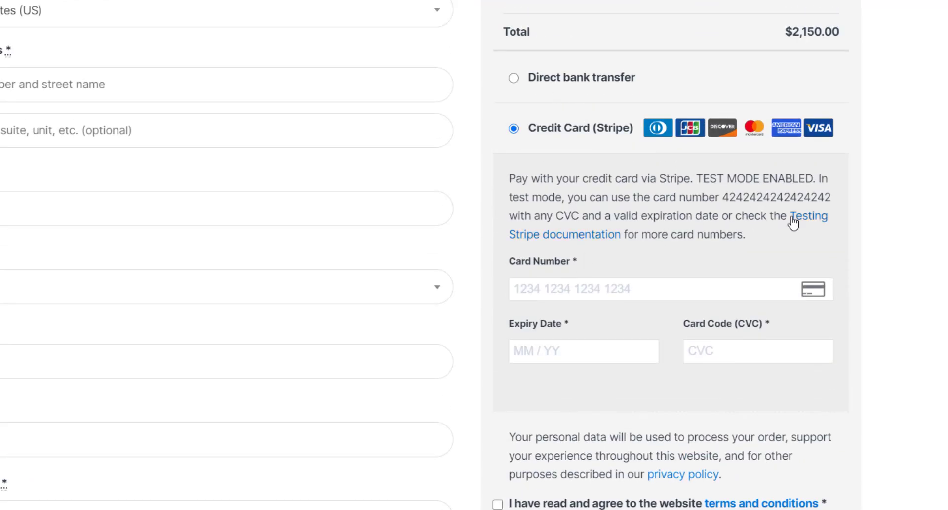
pyautogui.scroll(-3, 624, 313)
pyautogui.scroll(7, 580, 326)
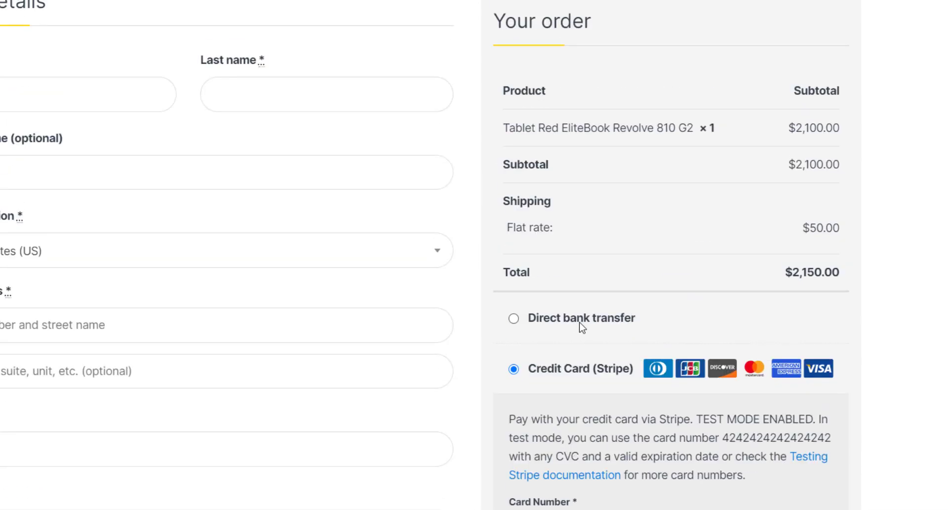
# Step: Select Direct bank transfer as the payment method for the order
pyautogui.click(548, 320)
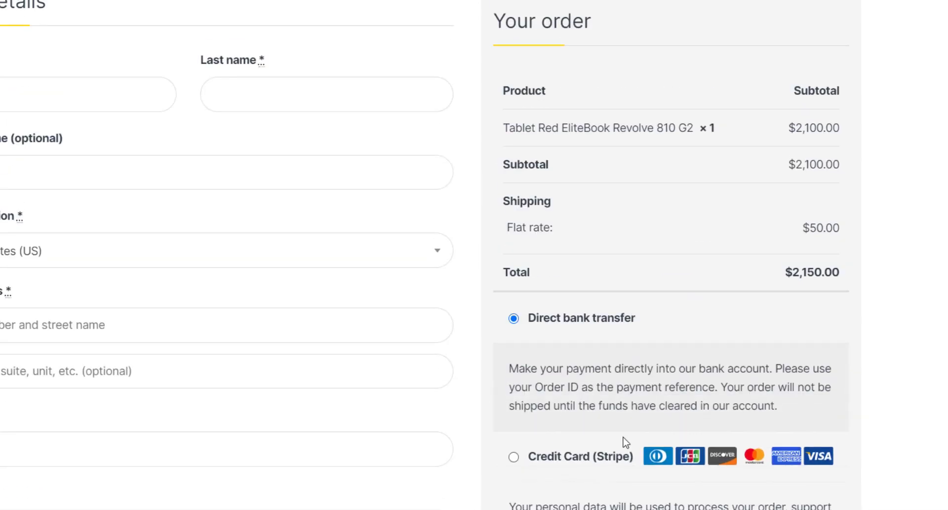
pyautogui.scroll(-3, 596, 379)
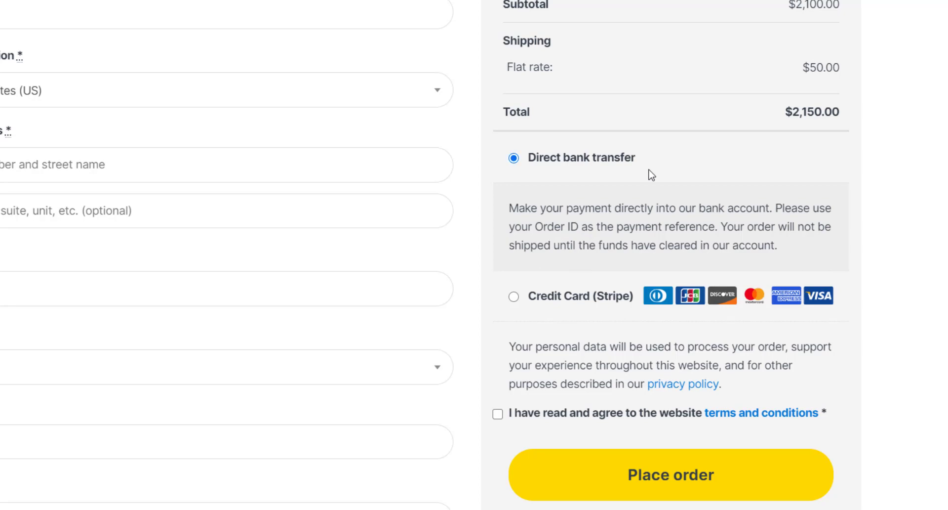
pyautogui.moveTo(641, 159); pyautogui.dragTo(543, 158)
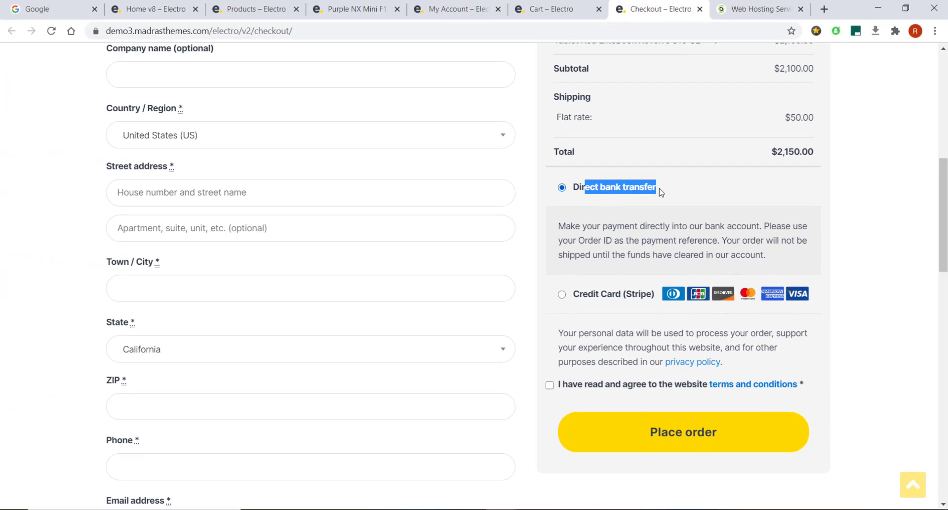
pyautogui.click(661, 192)
pyautogui.scroll(3, 711, 208)
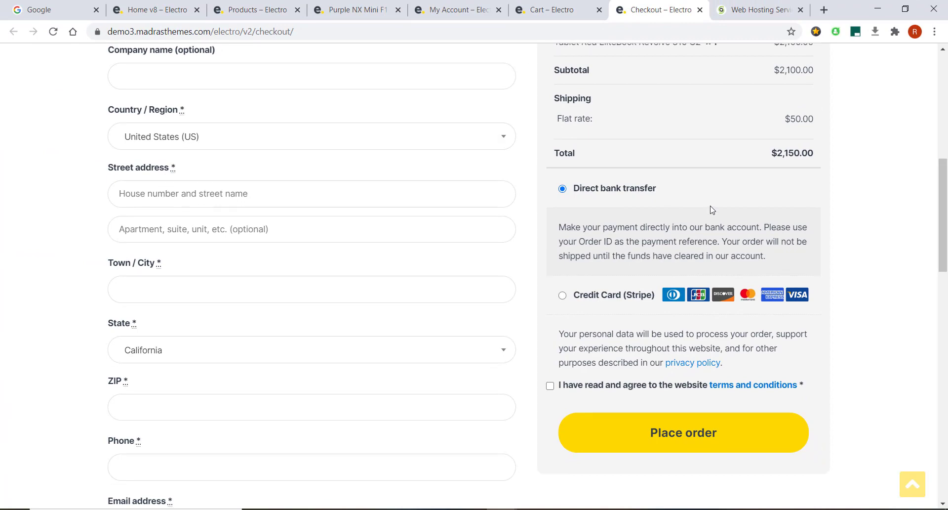
pyautogui.scroll(6, 712, 210)
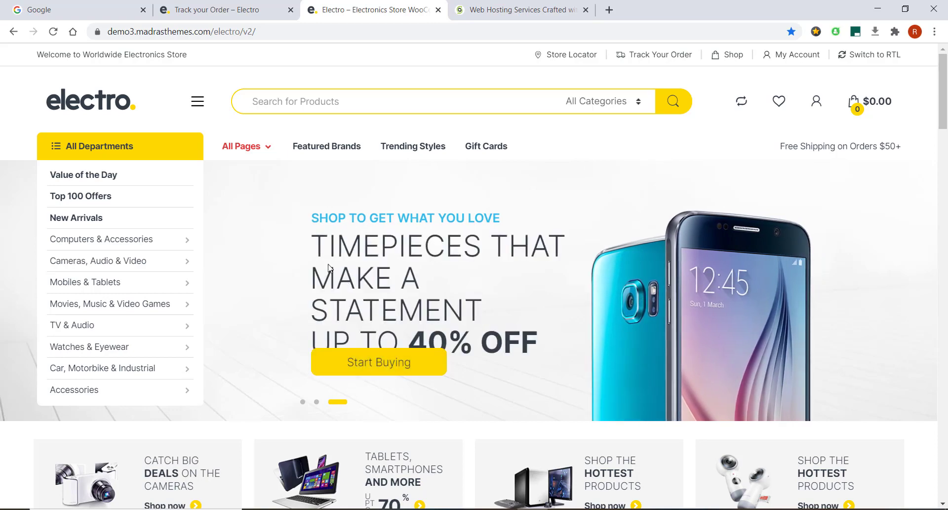
# Step: Switch to the SiteGround website and highlight its Web Hosting Platform heading
pyautogui.click(472, 12)
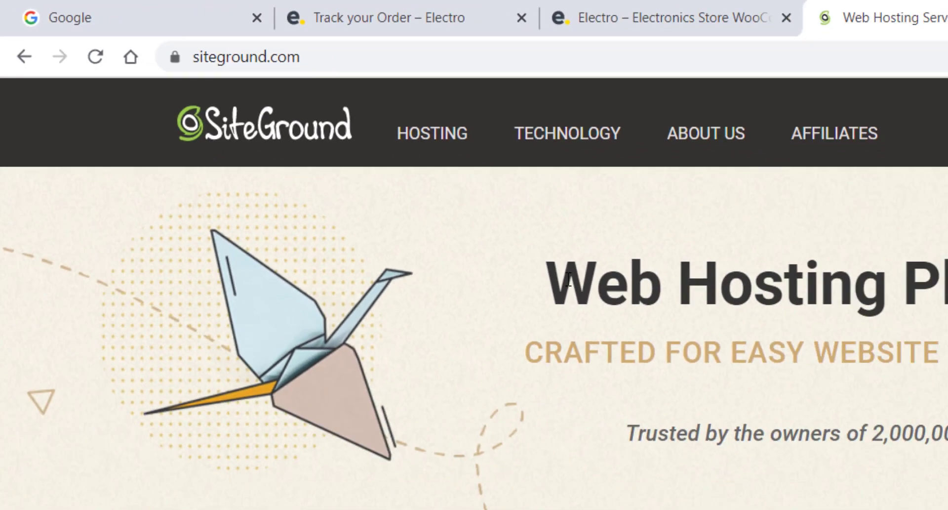
pyautogui.moveTo(305, 158); pyautogui.dragTo(663, 180)
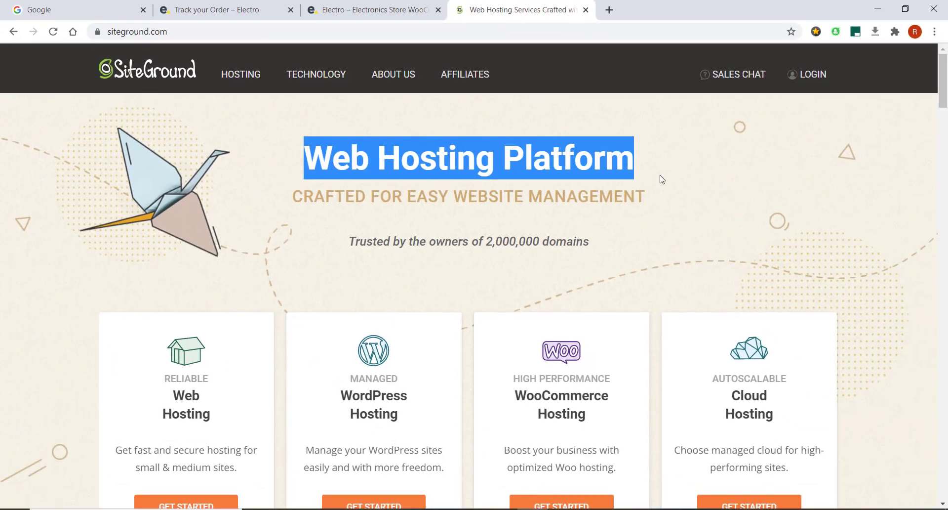
# Step: Review the hosting types on the SiteGround home page and open the managed WordPress Hosting offer
pyautogui.click(333, 154)
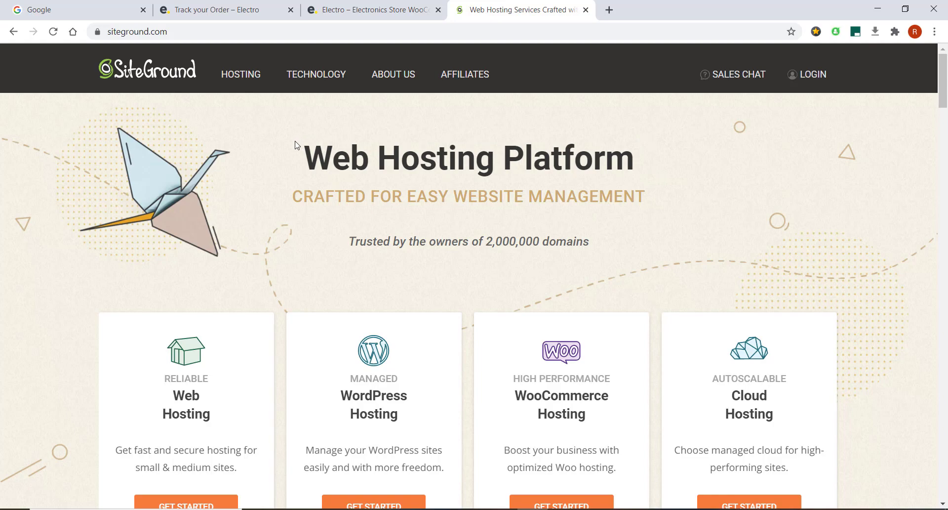
pyautogui.scroll(-9, 479, 357)
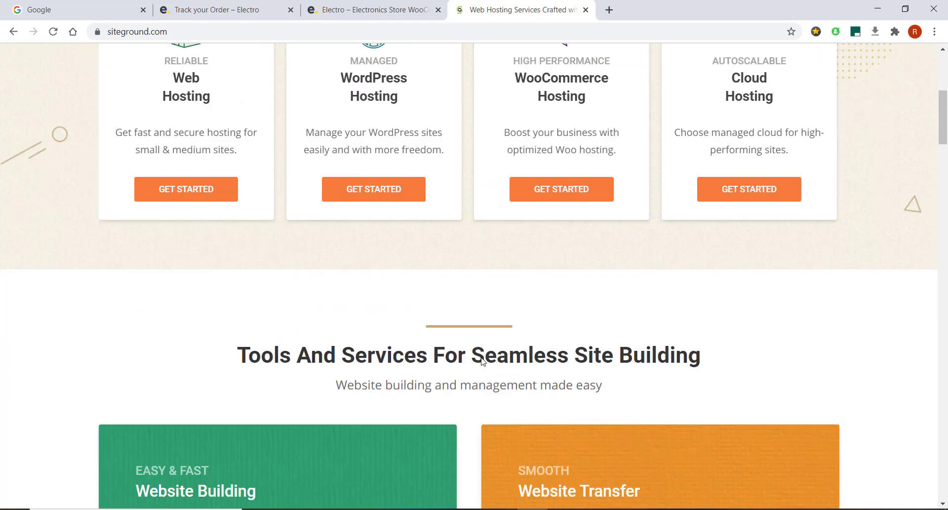
pyautogui.scroll(4, 474, 353)
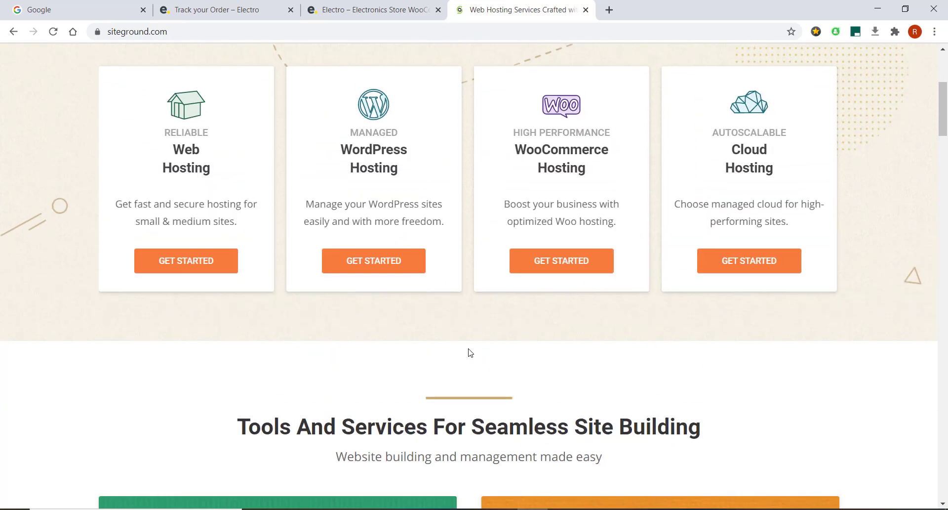
pyautogui.scroll(1, 471, 353)
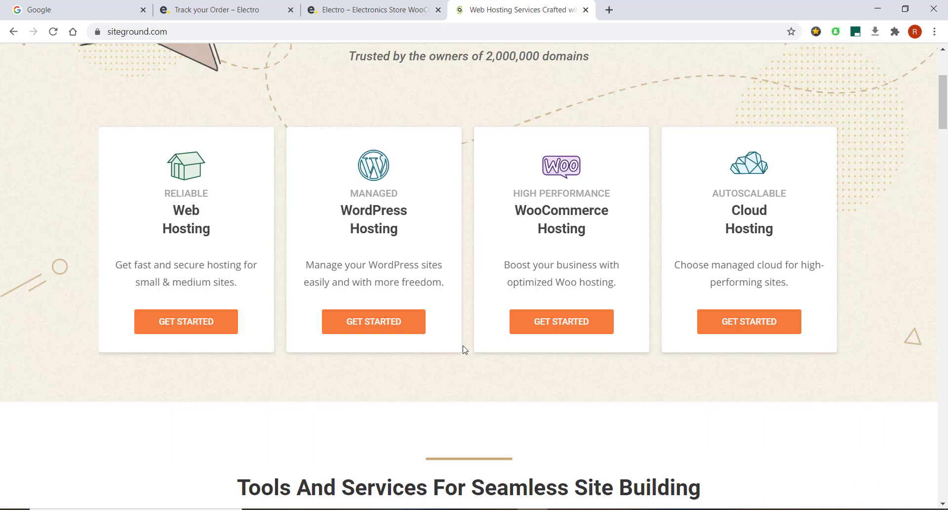
pyautogui.scroll(3, 465, 350)
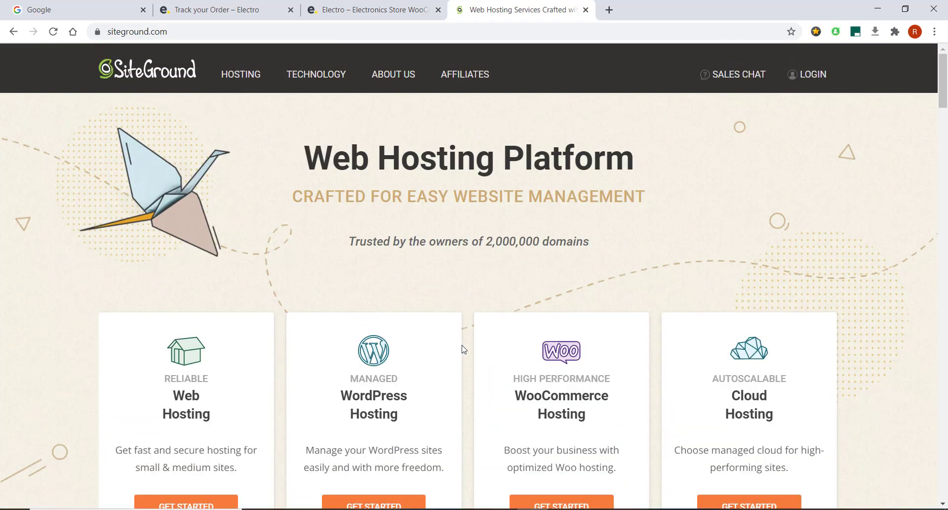
pyautogui.scroll(-2, 398, 300)
pyautogui.scroll(2, 324, 220)
pyautogui.scroll(-1, 234, 361)
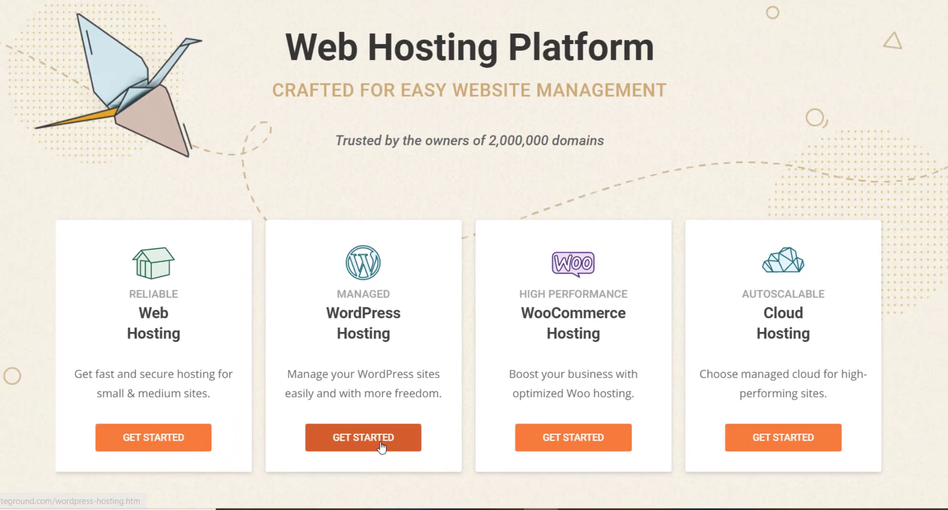
pyautogui.click(387, 455)
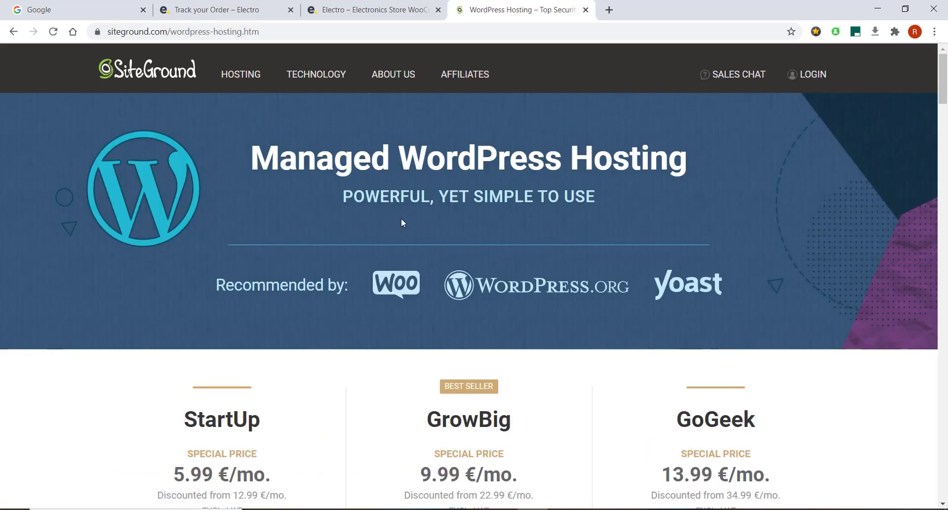
# Step: Look over the recommendations and the StartUp, GrowBig and GoGeek plans, dismissing the chat popup
pyautogui.moveTo(235, 286); pyautogui.dragTo(337, 286)
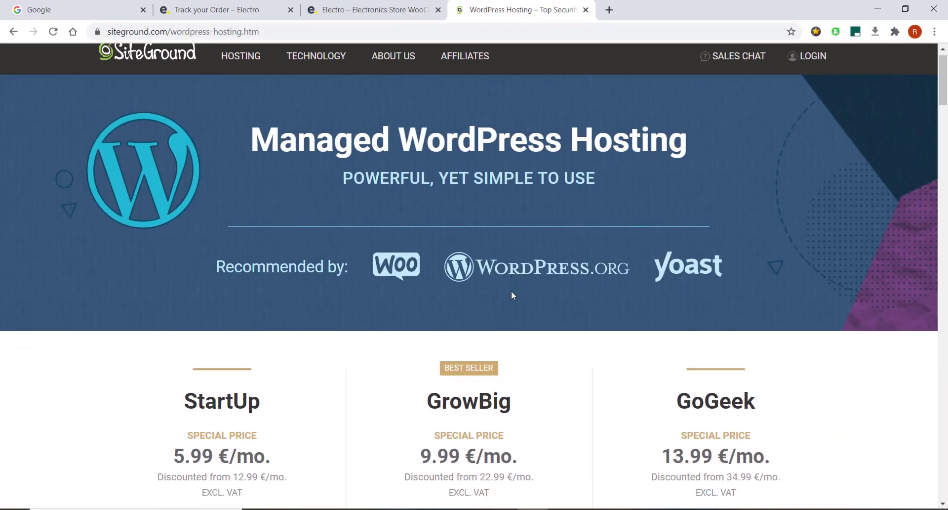
pyautogui.scroll(-5, 521, 273)
pyautogui.scroll(-2, 510, 289)
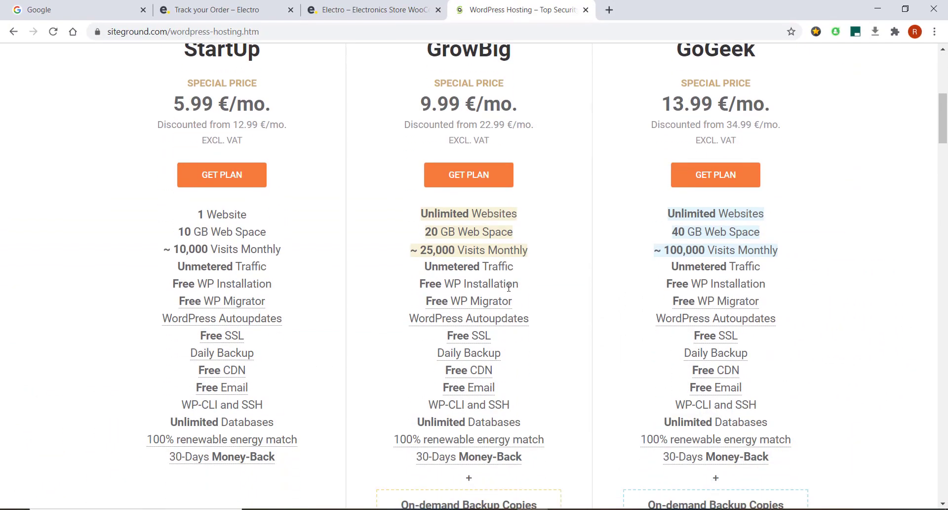
pyautogui.scroll(2, 509, 288)
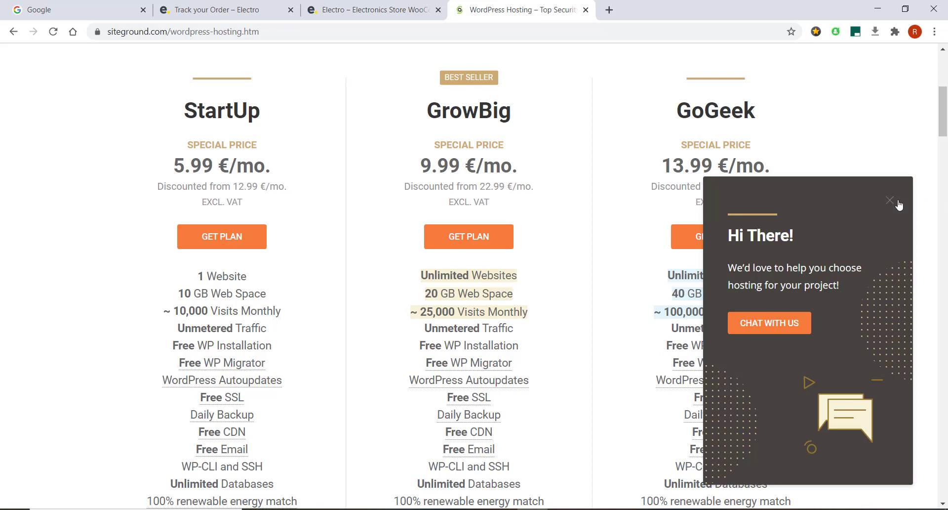
pyautogui.click(892, 202)
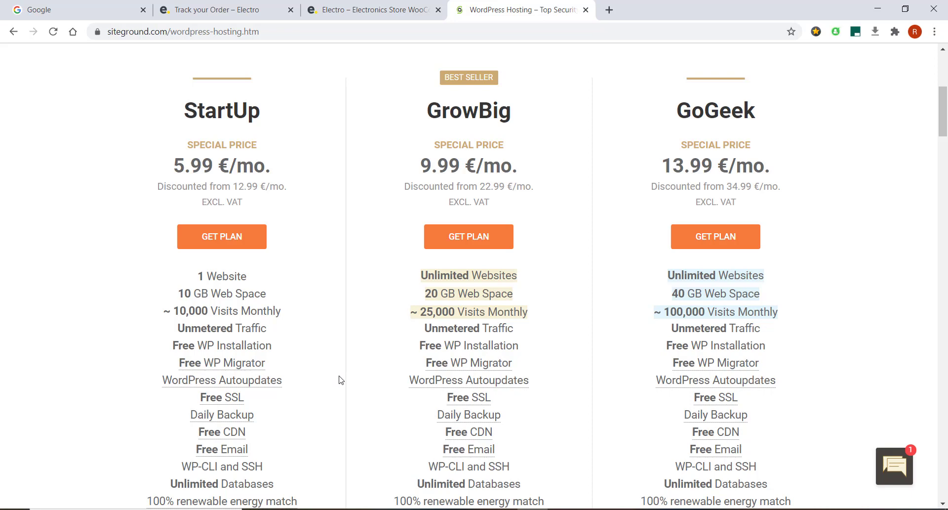
# Step: Highlight the GrowBig plan's name, its Unlimited Websites line and its 20 GB Web Space line in turn
pyautogui.moveTo(429, 109); pyautogui.dragTo(527, 123)
pyautogui.click(482, 131)
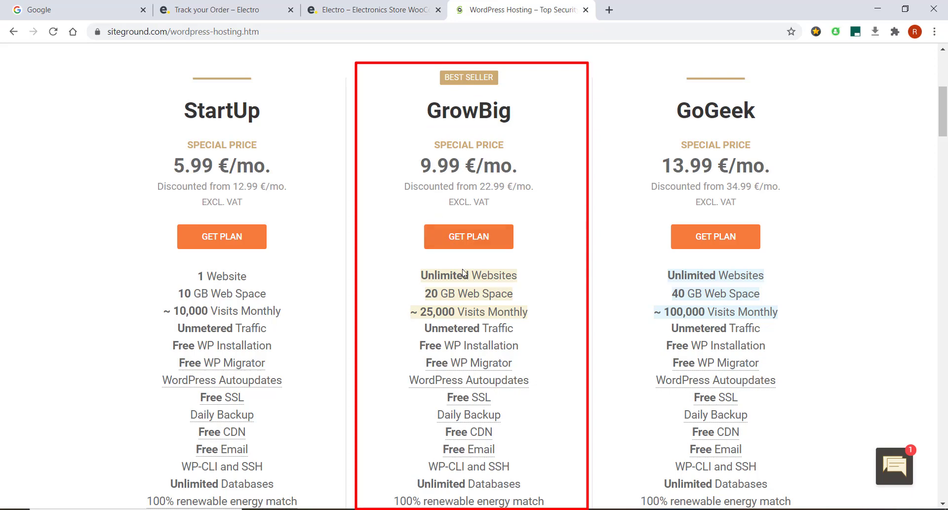
pyautogui.moveTo(421, 275); pyautogui.dragTo(548, 272)
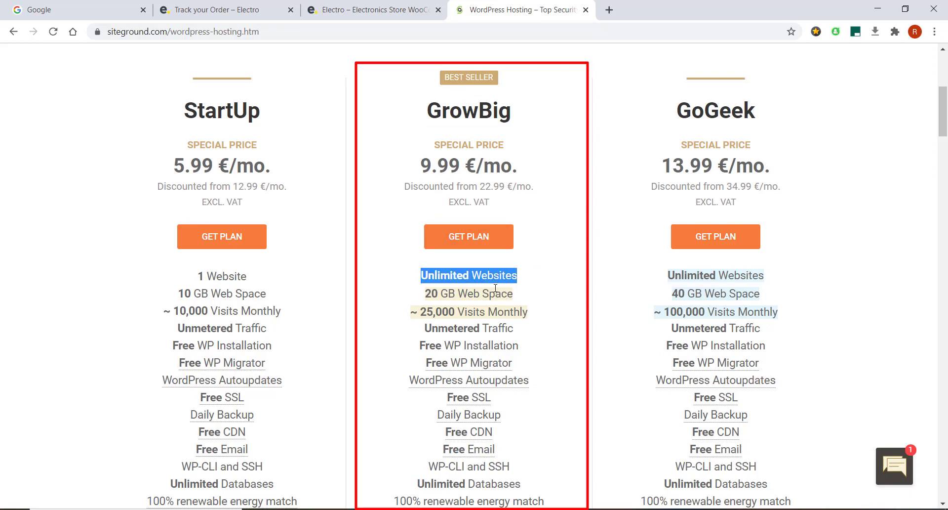
pyautogui.moveTo(425, 293); pyautogui.dragTo(529, 293)
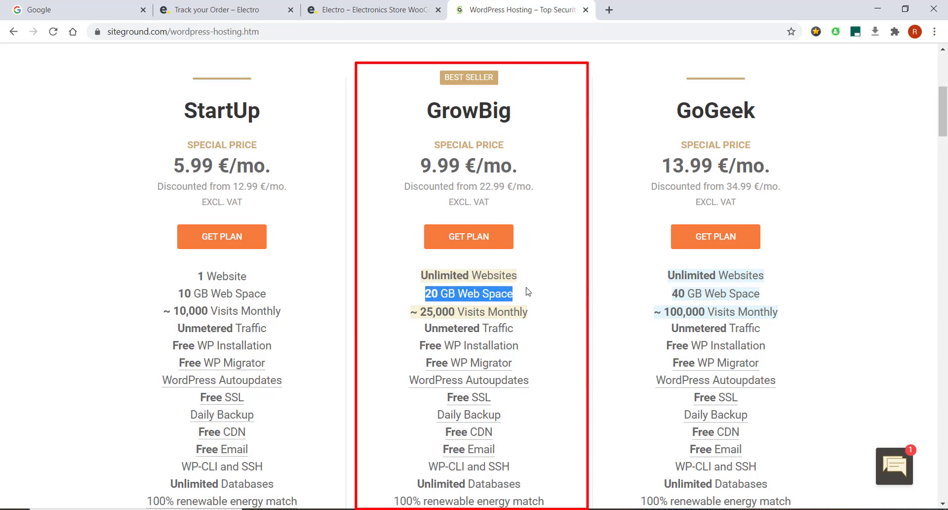
pyautogui.click(434, 310)
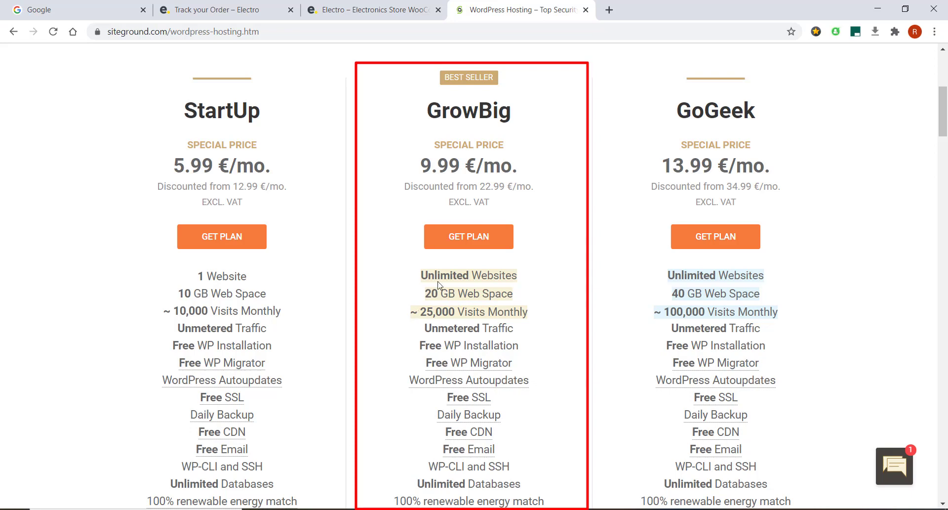
# Step: Read the explanation of GrowBig's Free CDN feature, then view and close the site's connection security information
pyautogui.scroll(-5, 575, 363)
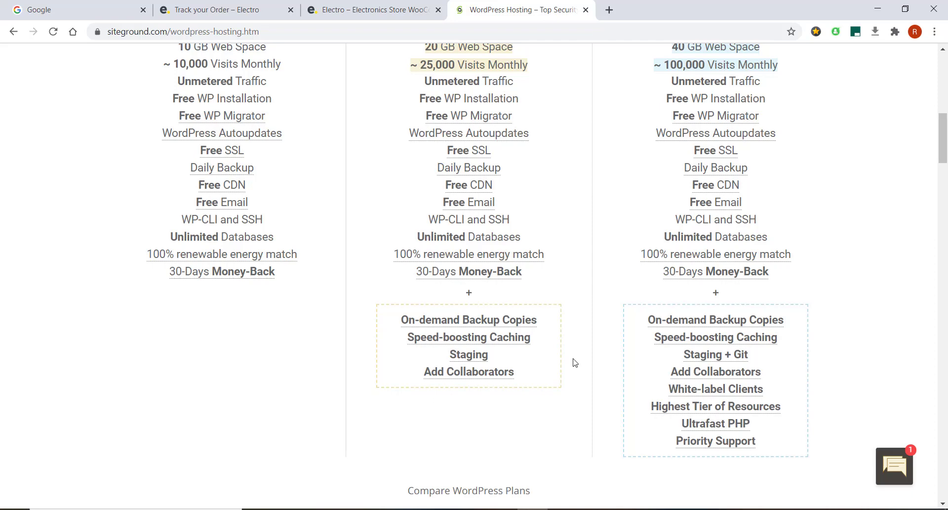
pyautogui.moveTo(490, 185)
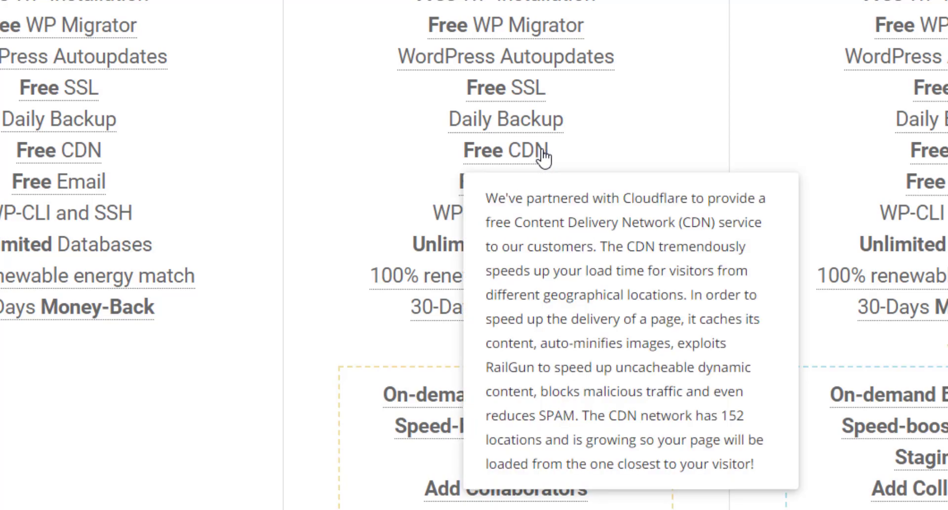
pyautogui.moveTo(545, 94)
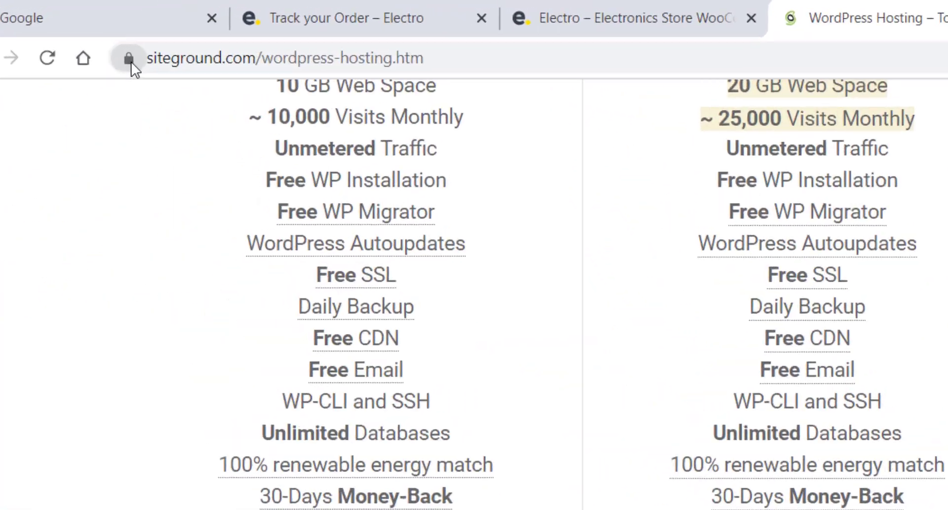
pyautogui.click(99, 33)
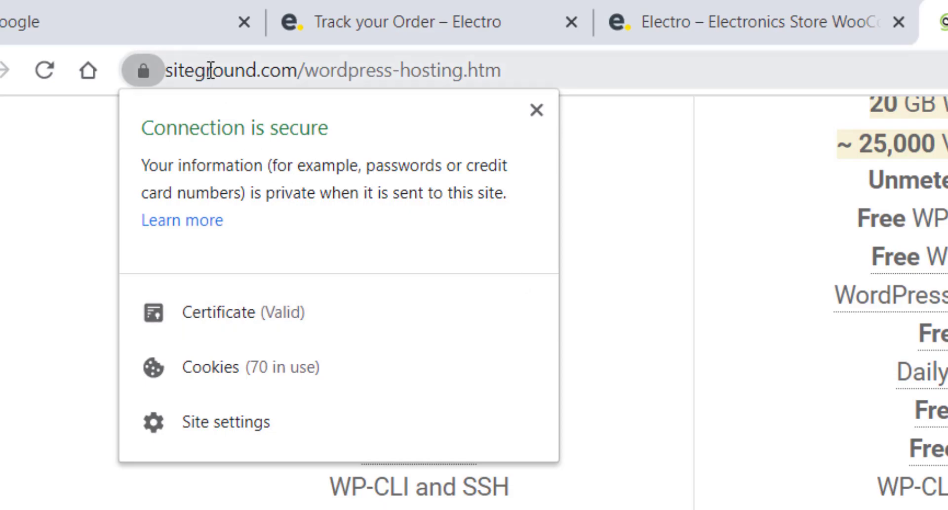
pyautogui.click(578, 160)
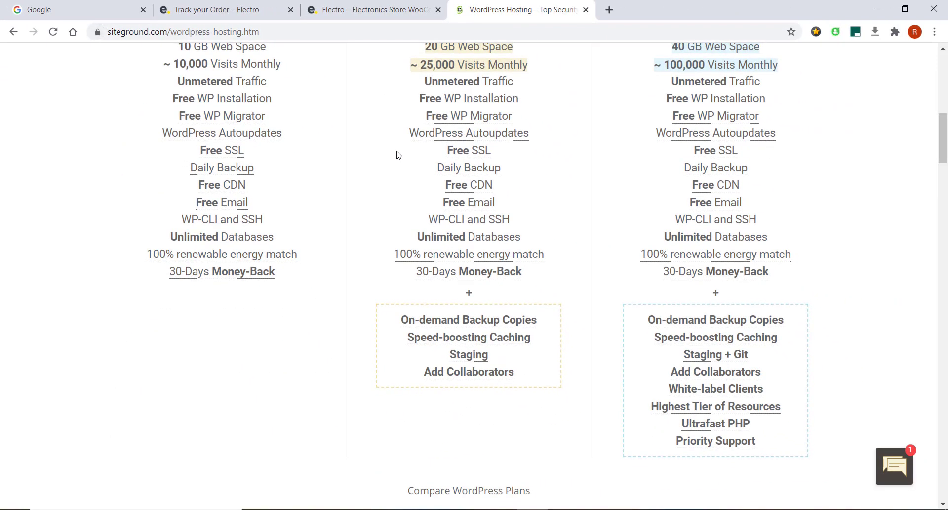
# Step: Return to the plan prices and compare GrowBig with StartUp, highlighting each plan's name in turn
pyautogui.scroll(3, 400, 157)
pyautogui.scroll(4, 399, 157)
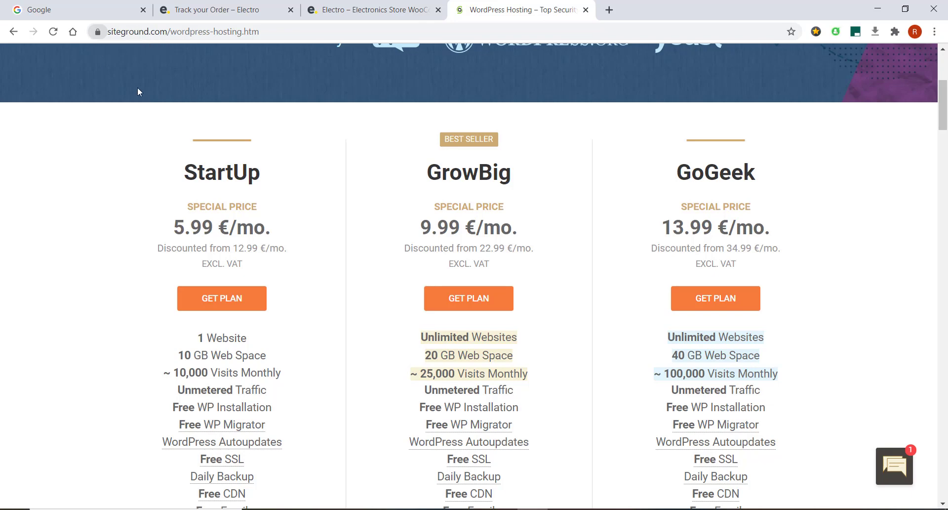
pyautogui.scroll(1, 389, 159)
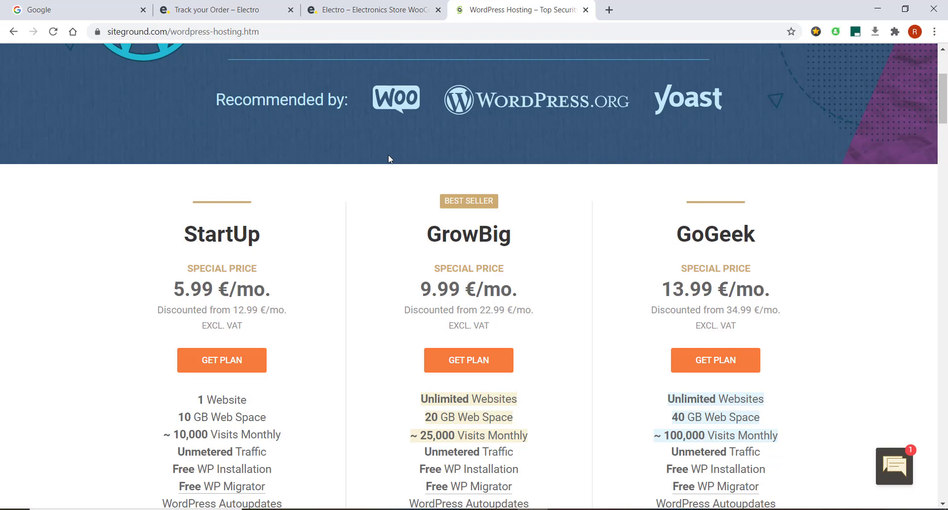
pyautogui.scroll(-1, 389, 158)
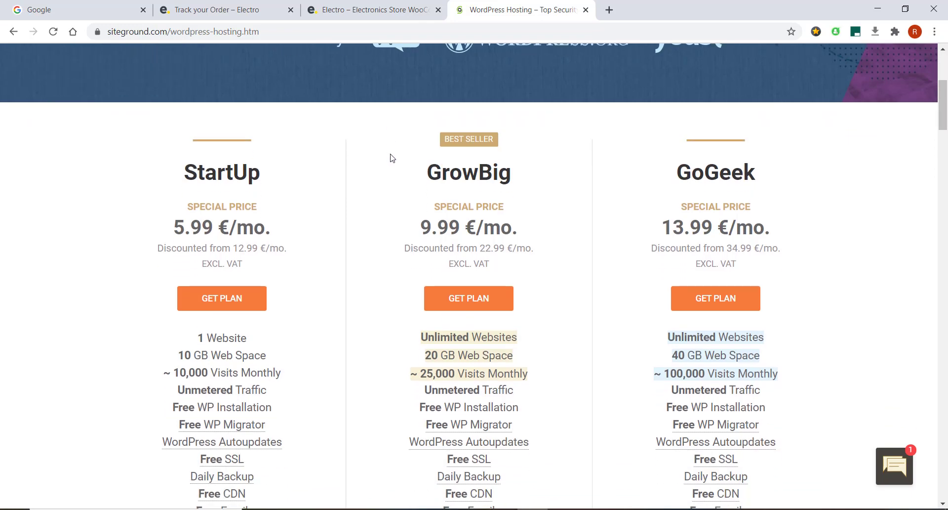
pyautogui.scroll(-2, 392, 158)
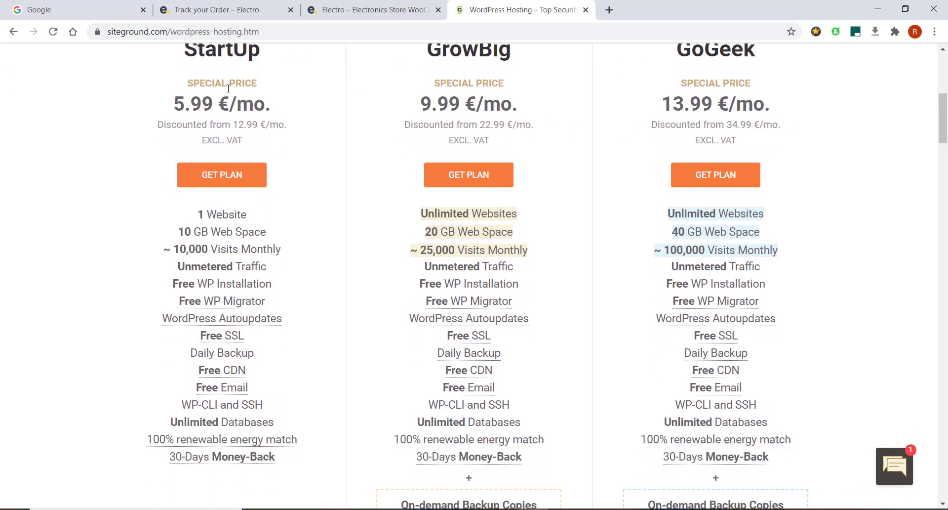
pyautogui.moveTo(428, 60); pyautogui.dragTo(510, 66)
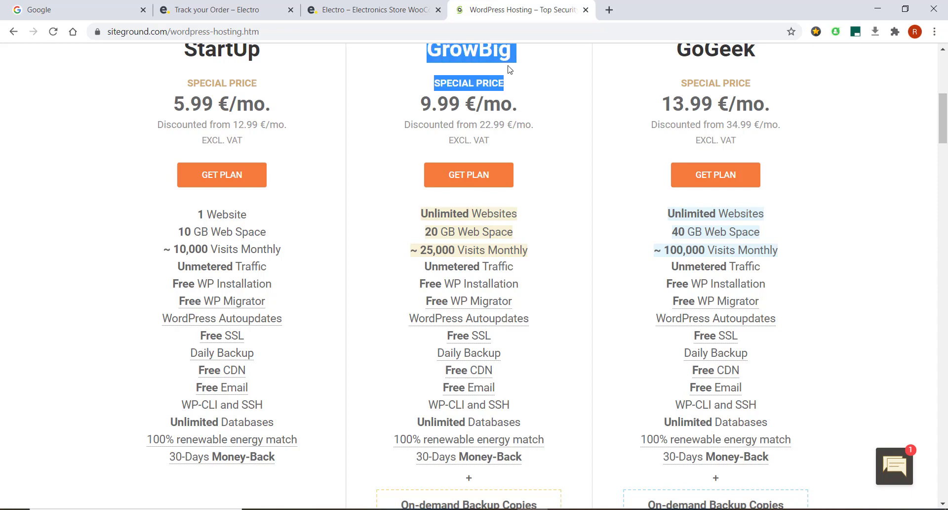
pyautogui.click(525, 101)
pyautogui.moveTo(184, 58); pyautogui.dragTo(281, 66)
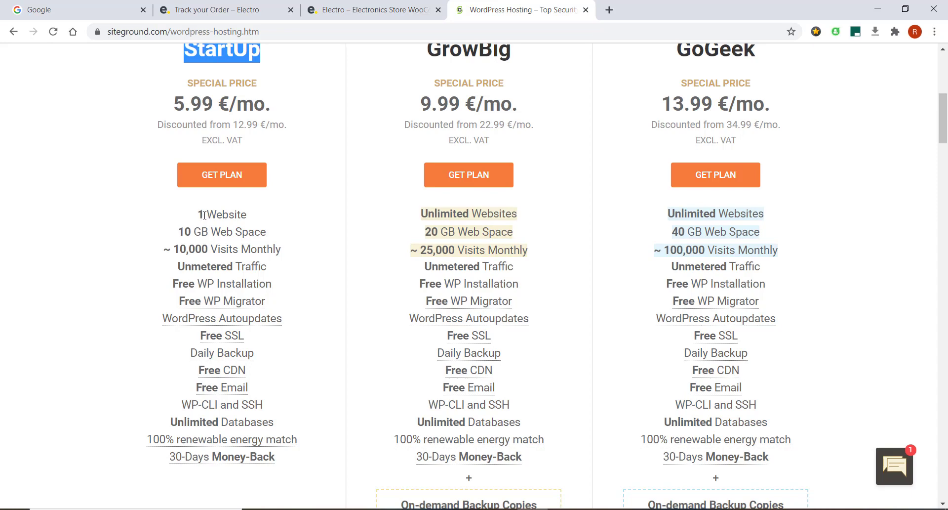
pyautogui.click(462, 70)
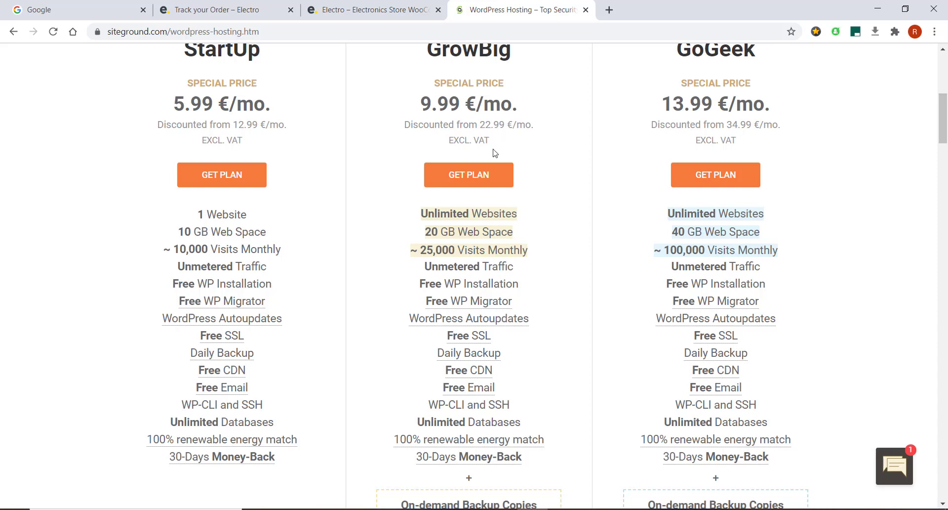
# Step: Highlight the Best Seller label together with the GrowBig plan name, and clear the selection
pyautogui.scroll(1, 494, 152)
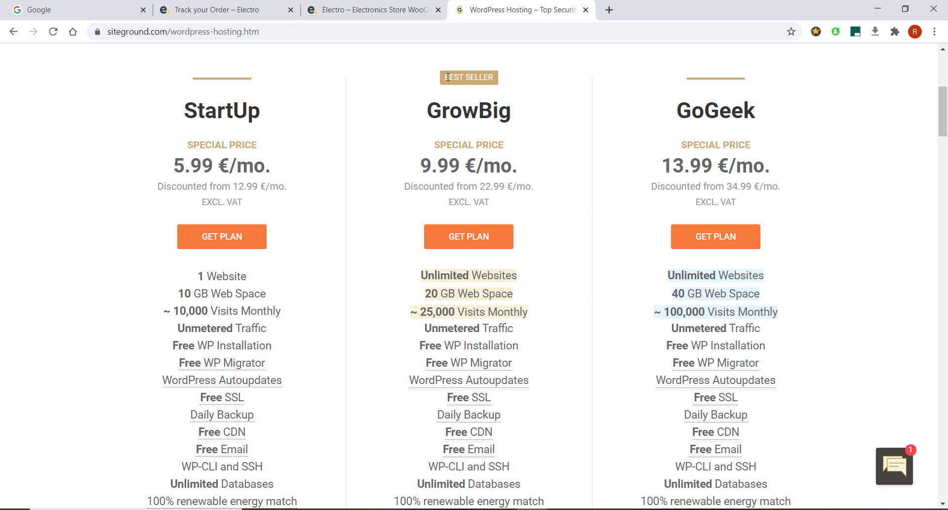
pyautogui.moveTo(449, 77); pyautogui.dragTo(515, 93)
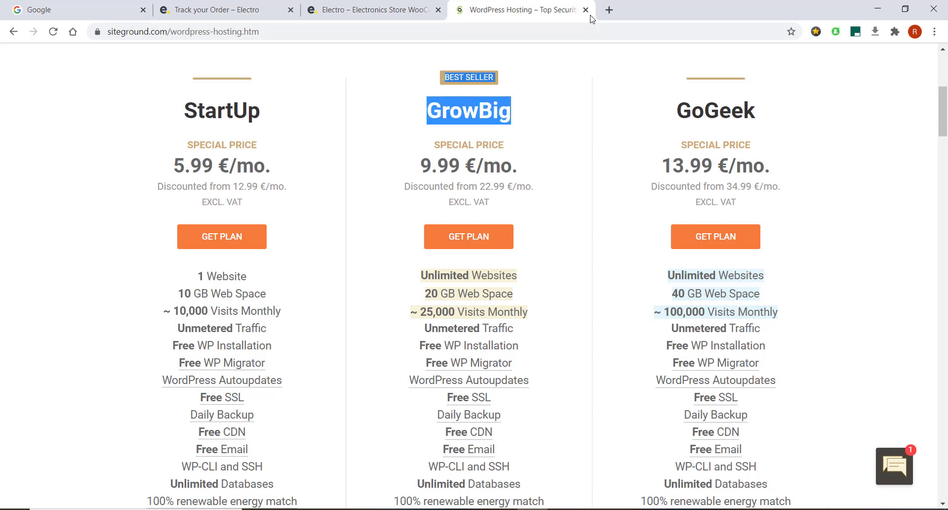
pyautogui.click(528, 101)
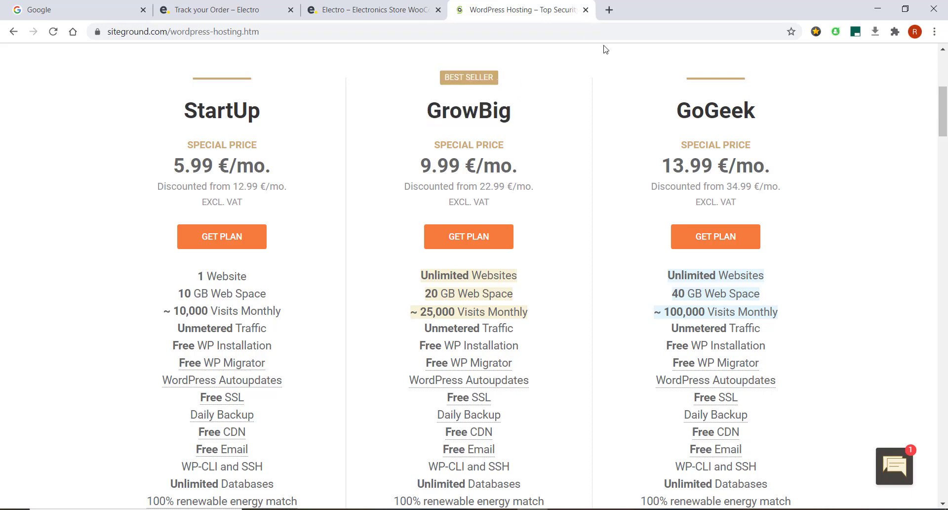
# Step: Open the HostGator website in a new browser tab using the hostgator suggestion for "host" and accept its cookie notice
pyautogui.click(611, 14)
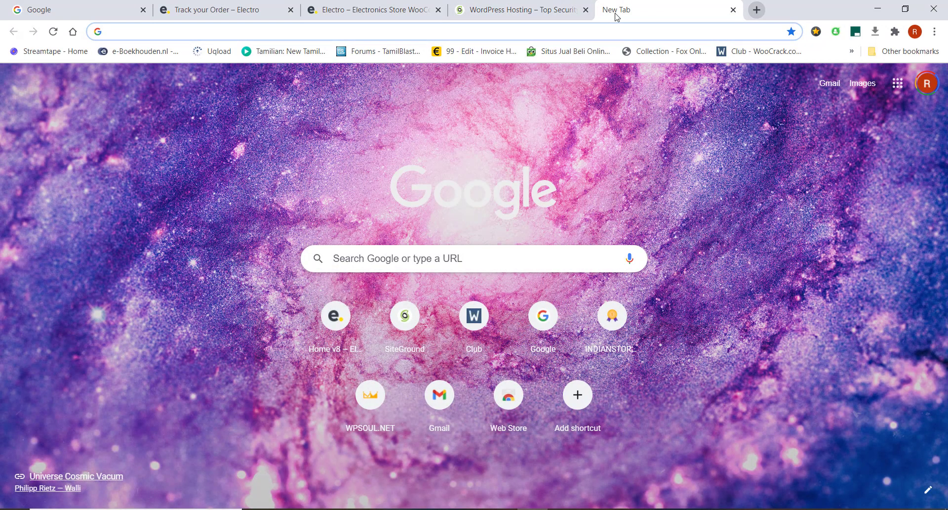
pyautogui.write('host')
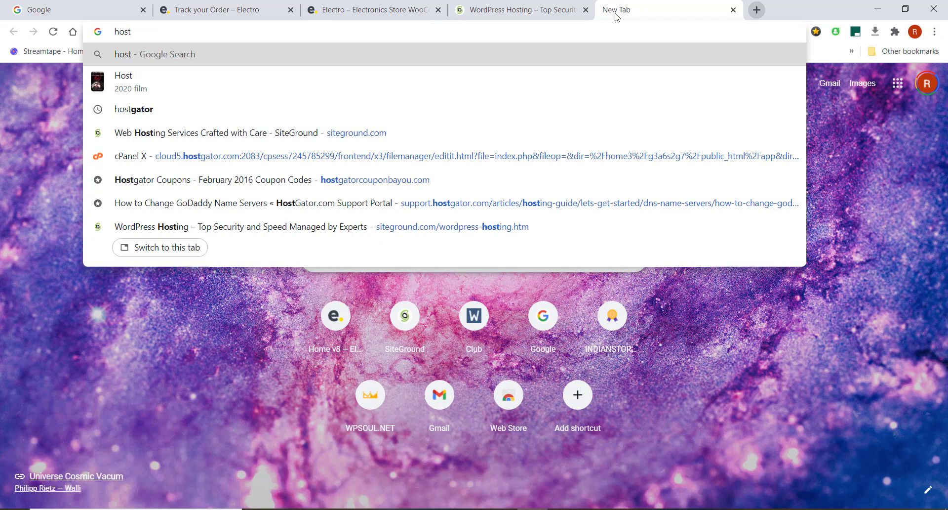
pyautogui.press('Down')
pyautogui.press('Down')
pyautogui.press('Return')
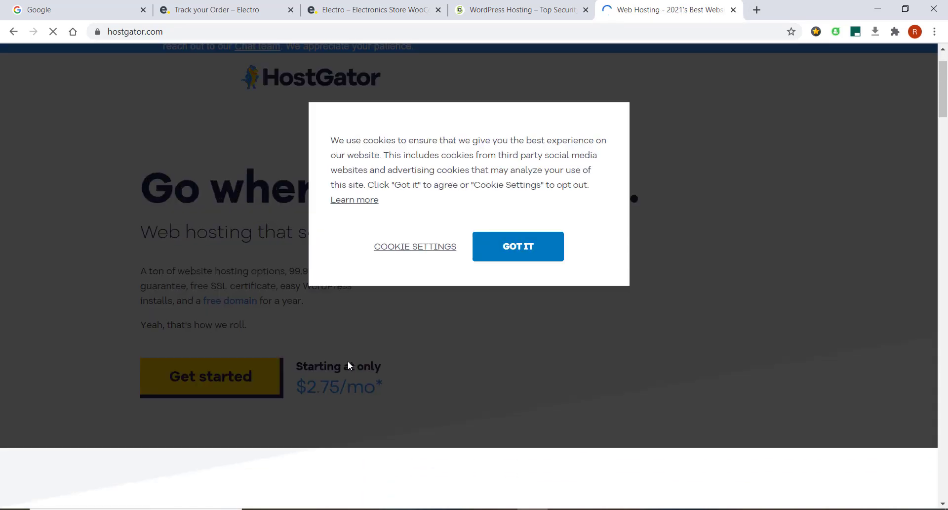
pyautogui.click(503, 246)
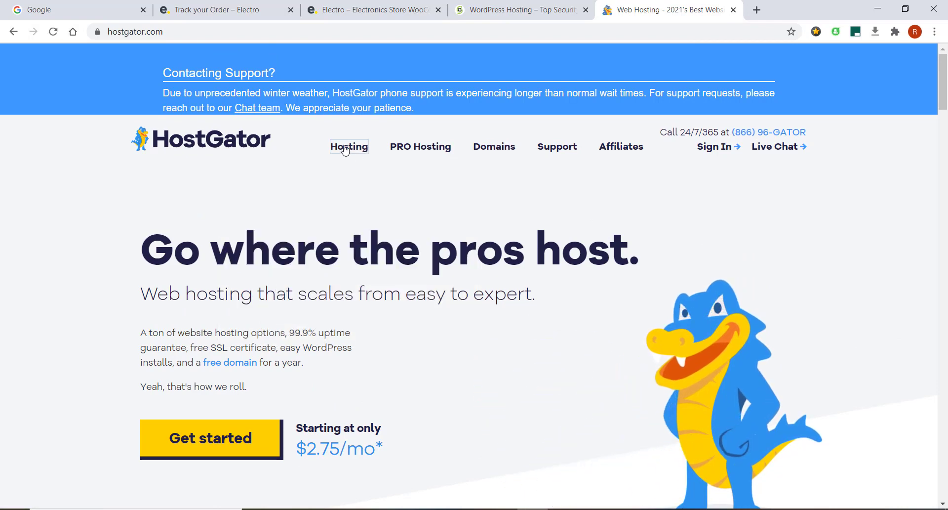
pyautogui.moveTo(345, 151)
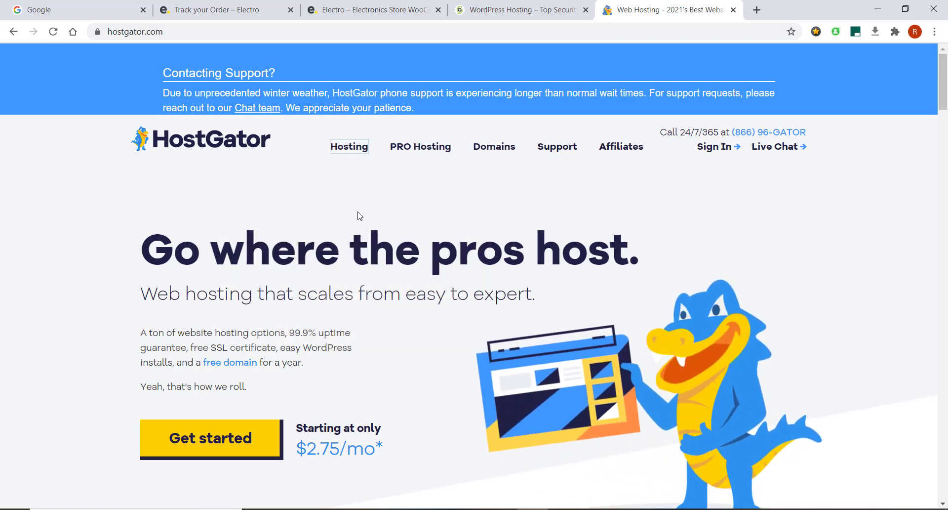
# Step: Open HostGator's managed WordPress hosting page and view its Starter, Standard and Business plans
pyautogui.click(345, 266)
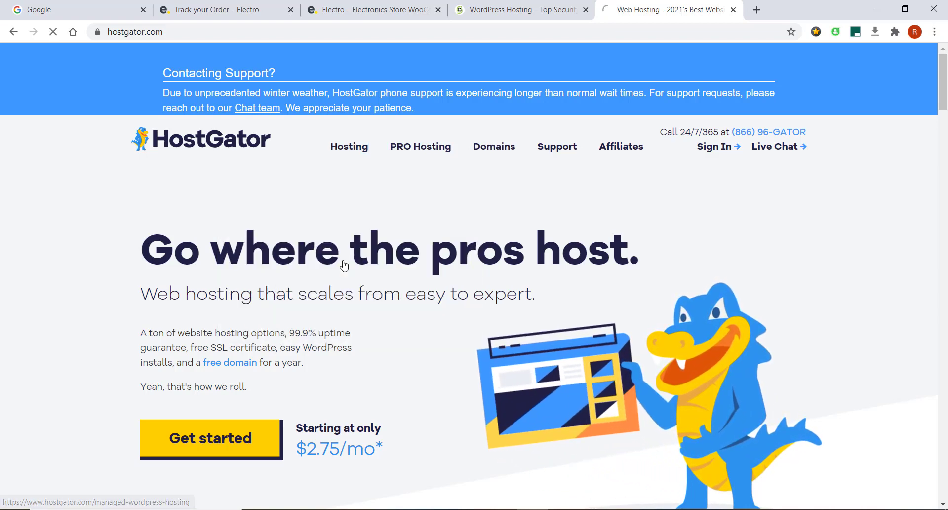
pyautogui.scroll(-5, 344, 261)
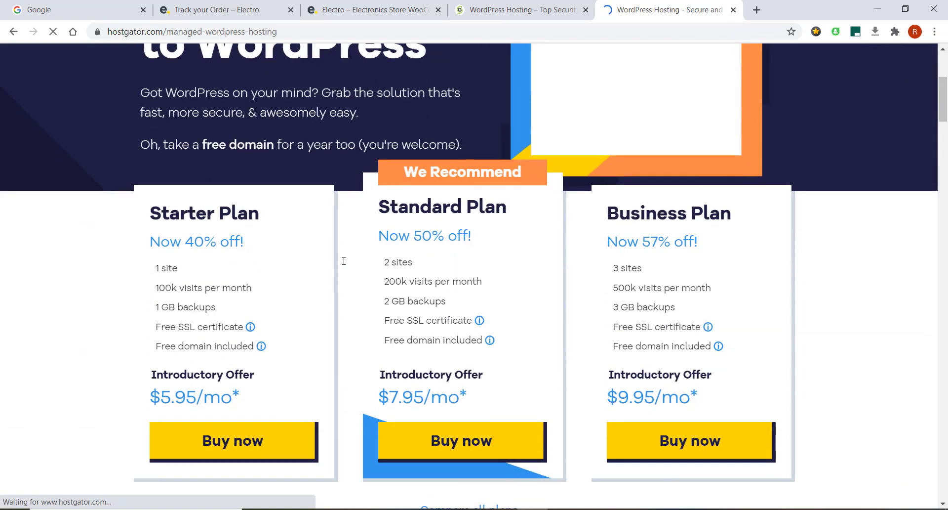
pyautogui.scroll(-2, 344, 261)
pyautogui.scroll(1, 342, 262)
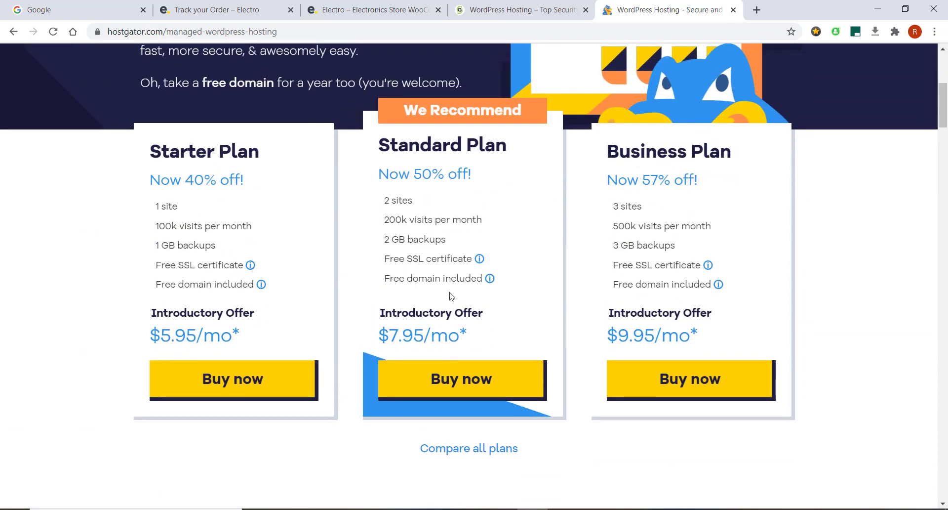
# Step: Highlight the free domain and site allowance of the Standard Plan, and the site and backup allowances of the Business Plan
pyautogui.moveTo(390, 278); pyautogui.dragTo(494, 279)
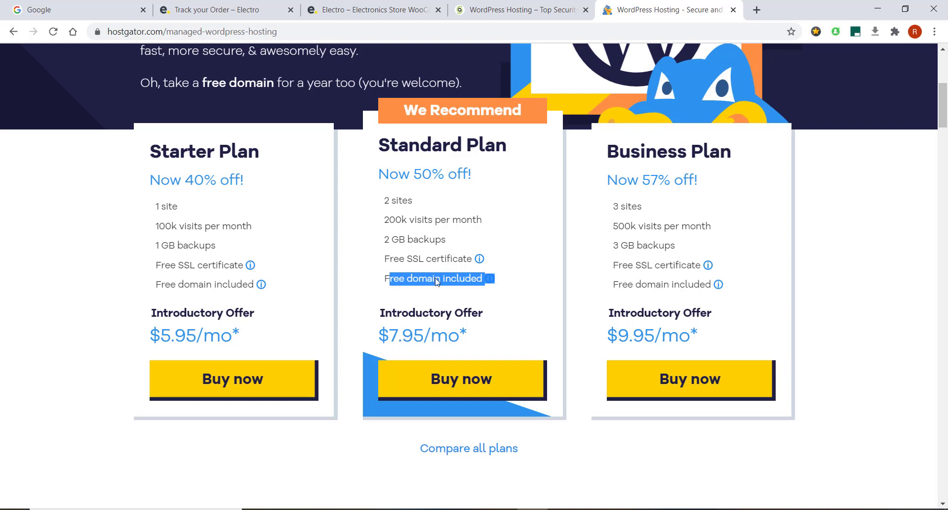
pyautogui.moveTo(393, 200); pyautogui.dragTo(416, 201)
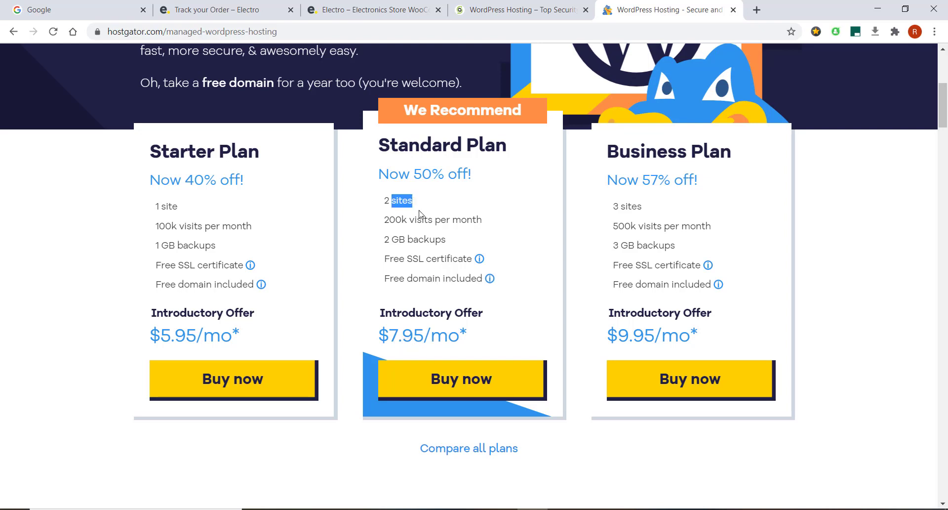
pyautogui.click(420, 213)
pyautogui.moveTo(614, 213); pyautogui.dragTo(651, 216)
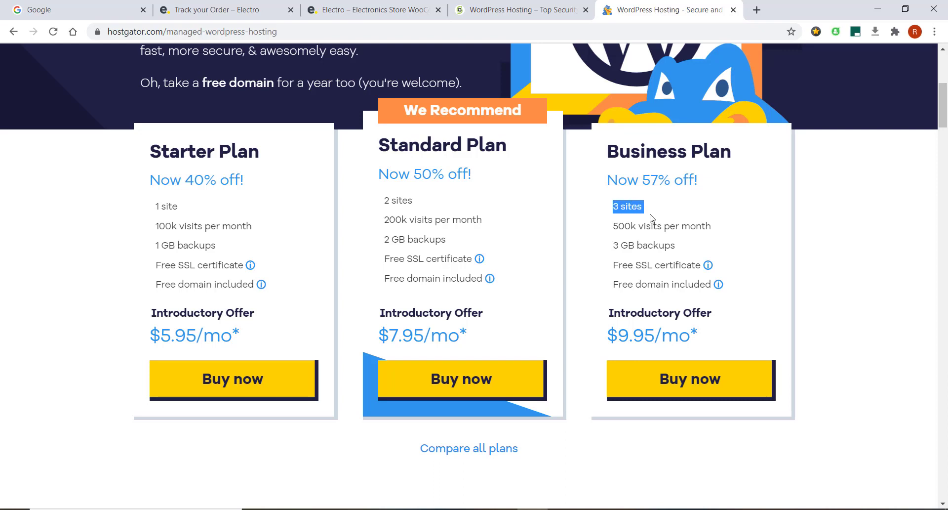
pyautogui.moveTo(614, 246); pyautogui.dragTo(662, 246)
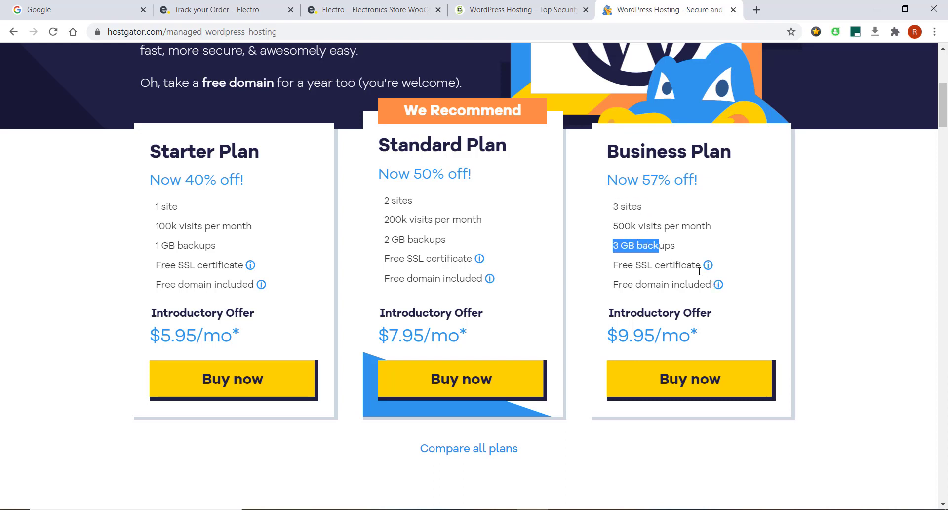
# Step: Check the website allowance of SiteGround's GrowBig plan and return to HostGator's plans for comparison
pyautogui.click(459, 15)
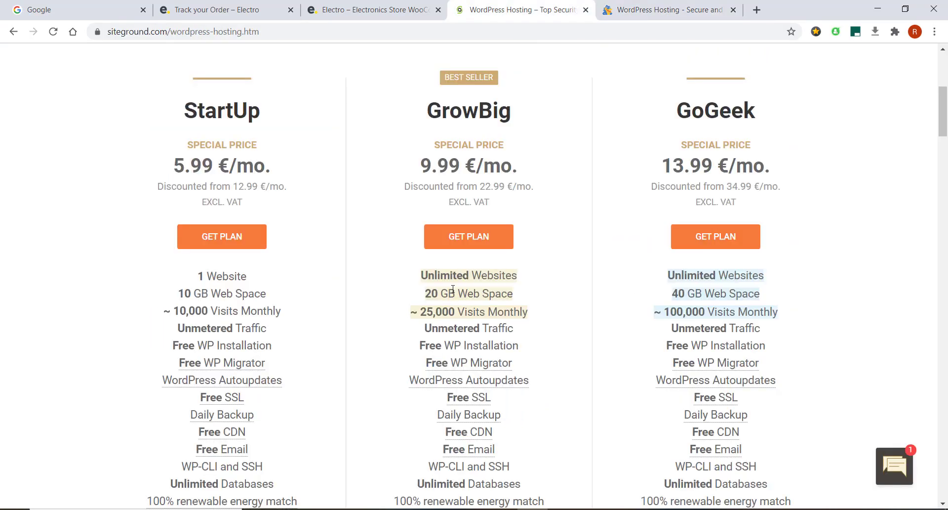
pyautogui.click(633, 15)
pyautogui.click(623, 200)
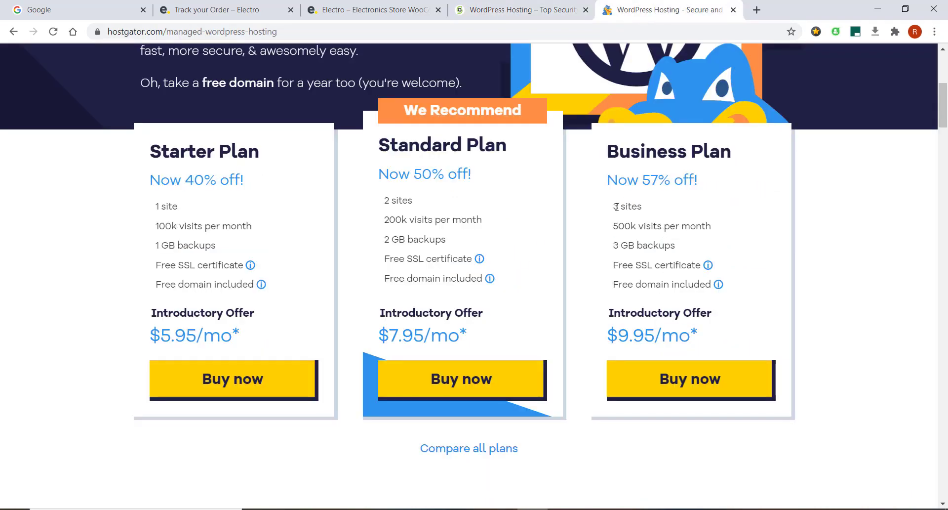
# Step: Highlight the Business Plan's site allowance and its discount, and clear the selection
pyautogui.moveTo(612, 207); pyautogui.dragTo(628, 206)
pyautogui.click(643, 181)
pyautogui.moveTo(610, 182); pyautogui.dragTo(674, 183)
pyautogui.click(711, 190)
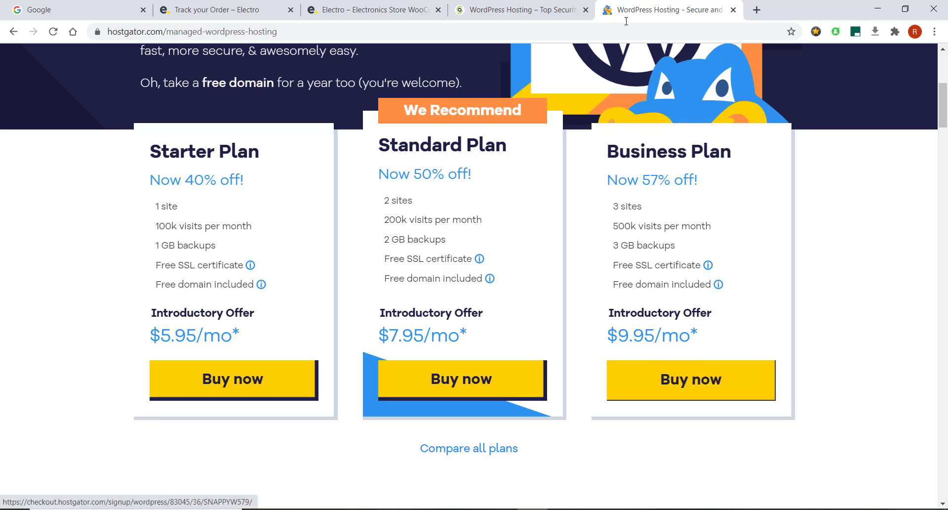
# Step: Return to SiteGround's plans and highlight GrowBig's special monthly price and its regular price
pyautogui.click(540, 9)
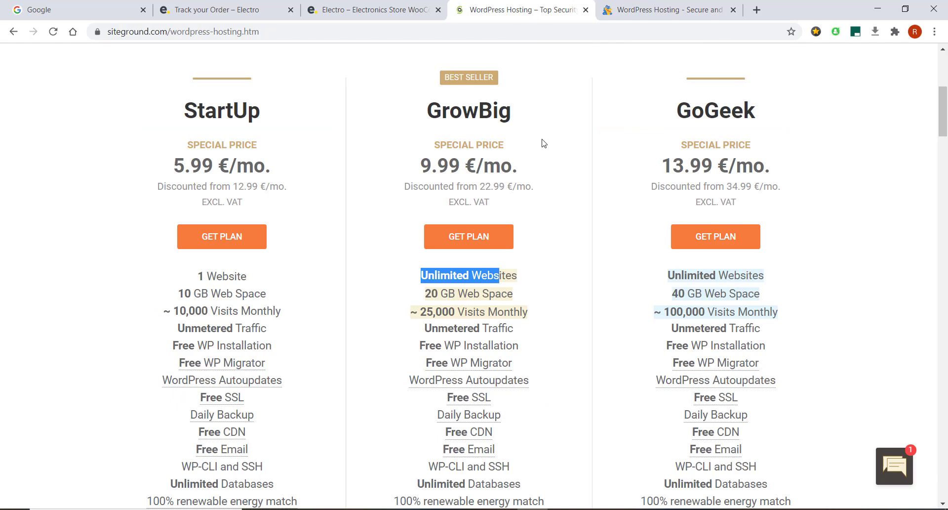
pyautogui.click(499, 187)
pyautogui.moveTo(448, 165); pyautogui.dragTo(518, 166)
pyautogui.click(435, 168)
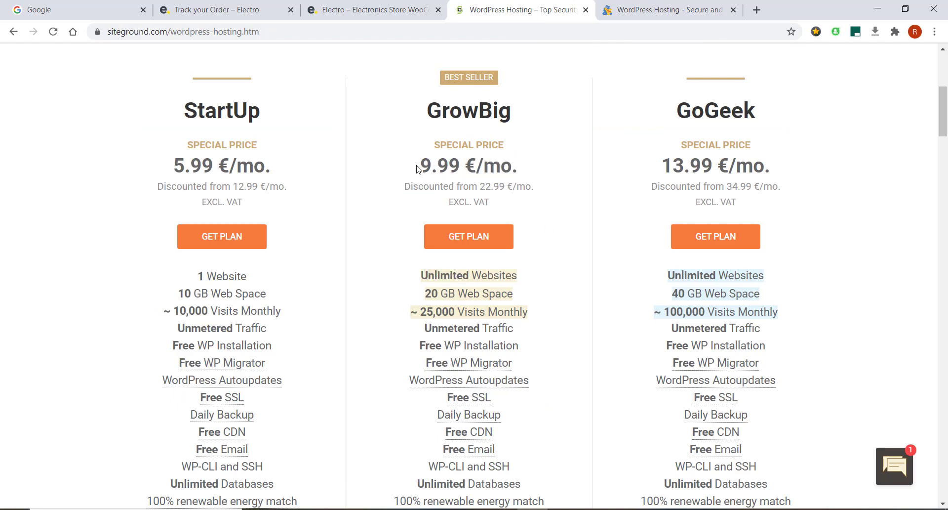
pyautogui.moveTo(417, 169); pyautogui.dragTo(518, 167)
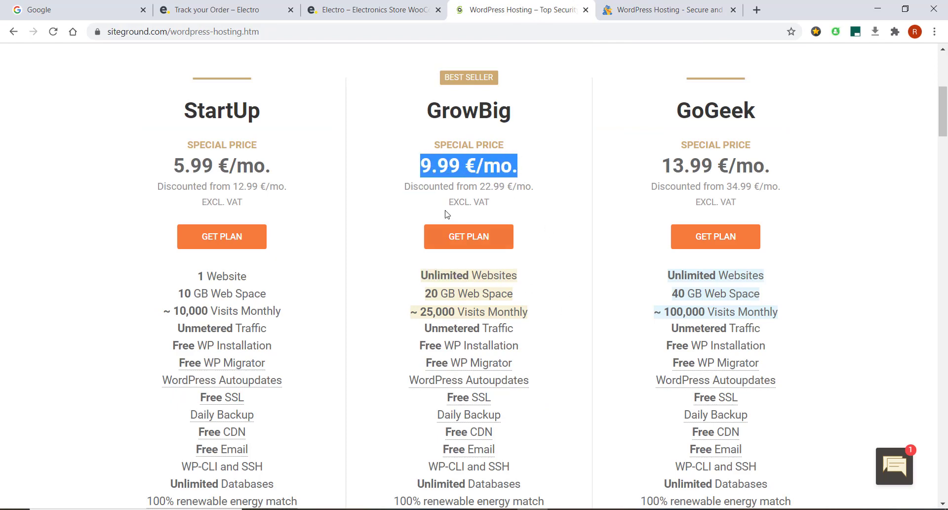
pyautogui.click(483, 185)
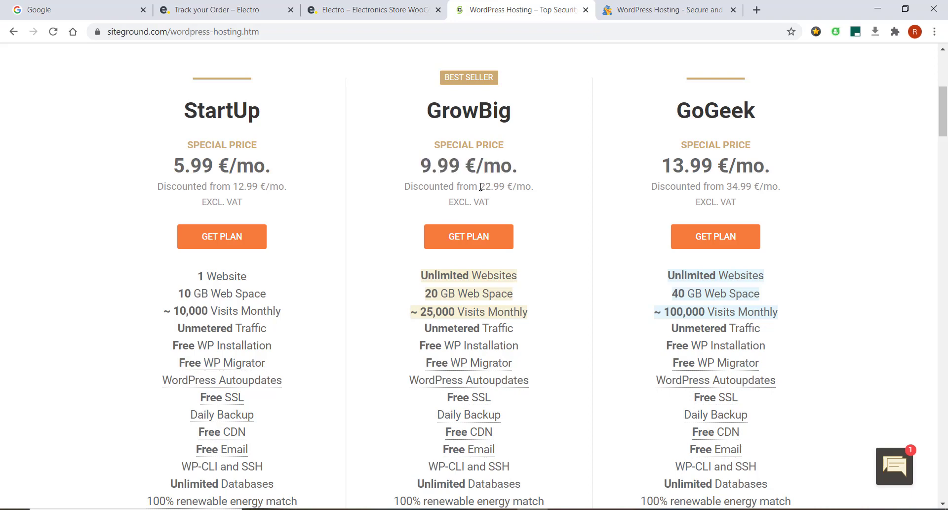
pyautogui.doubleClick(482, 186)
pyautogui.click(506, 182)
# Step: Review GrowBig's features and start an order for that plan
pyautogui.scroll(-1, 456, 287)
pyautogui.scroll(-1, 456, 287)
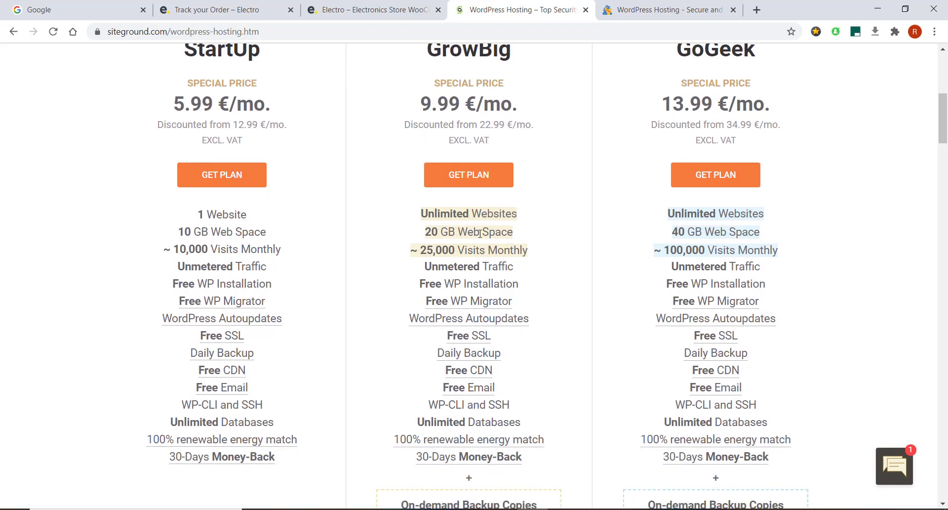
pyautogui.click(469, 178)
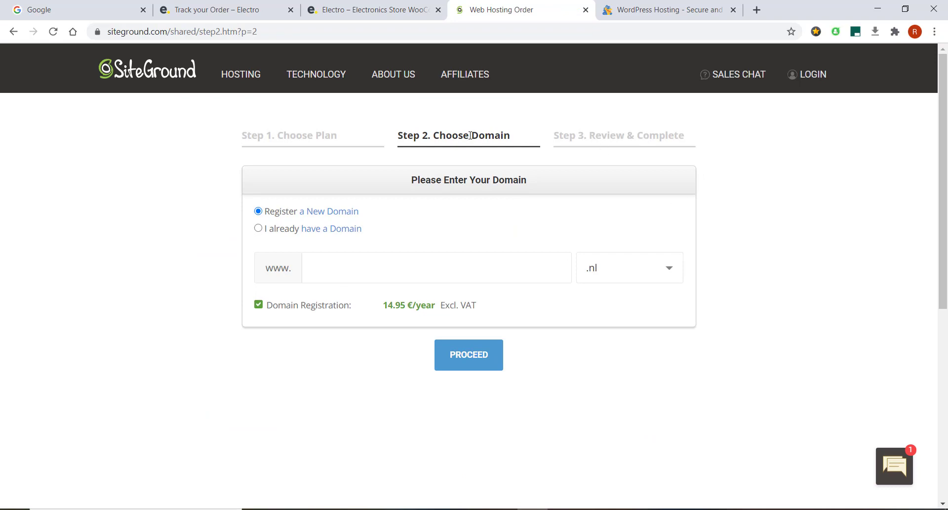
pyautogui.click(266, 229)
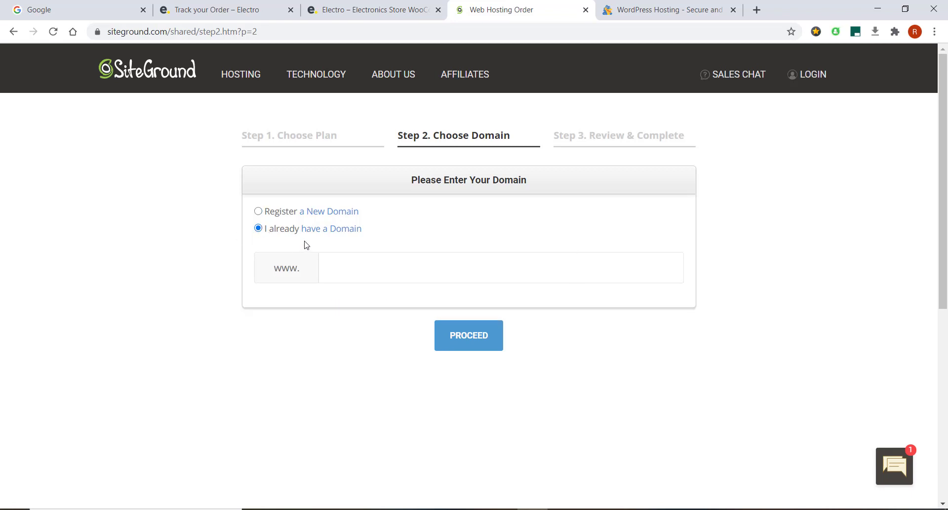
pyautogui.click(400, 264)
pyautogui.click(287, 217)
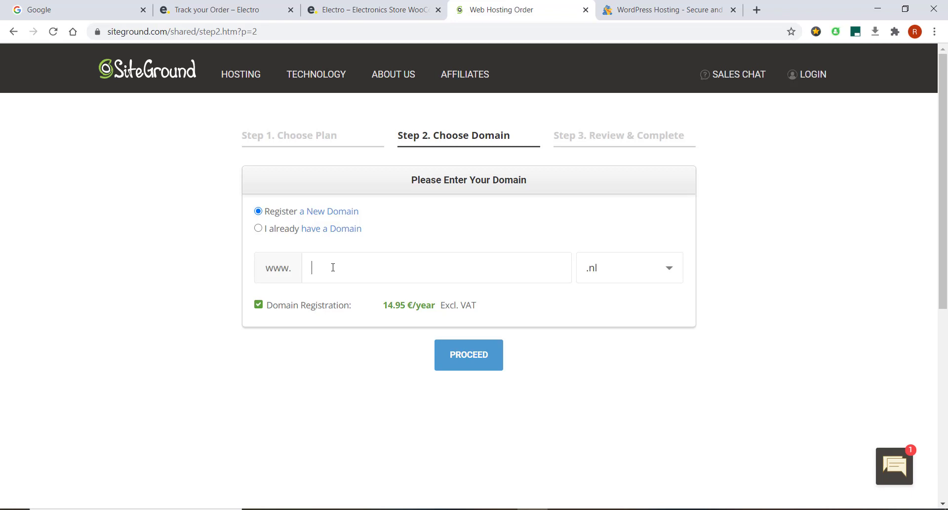
# Step: Enter wootamil as the new domain with the .com extension and proceed to the review step of the order
pyautogui.write('wootamil')
pyautogui.click(608, 278)
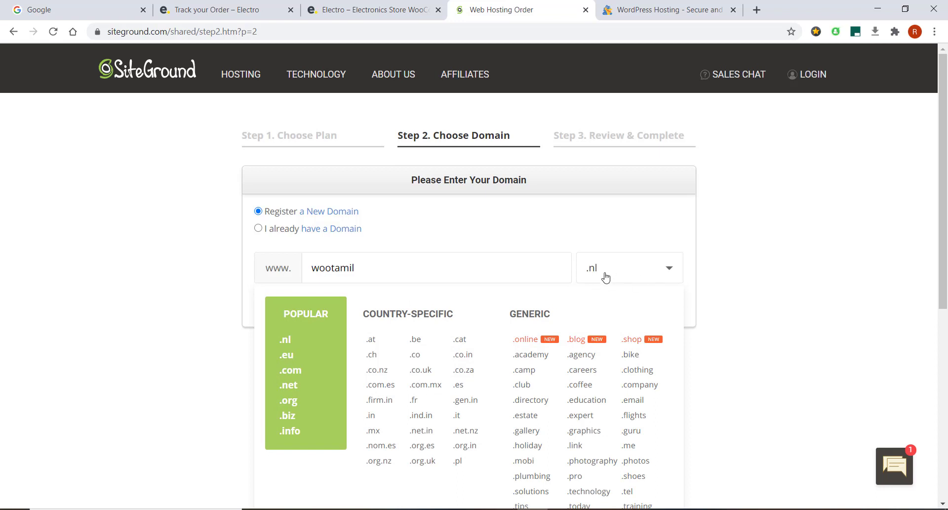
pyautogui.scroll(-2, 606, 278)
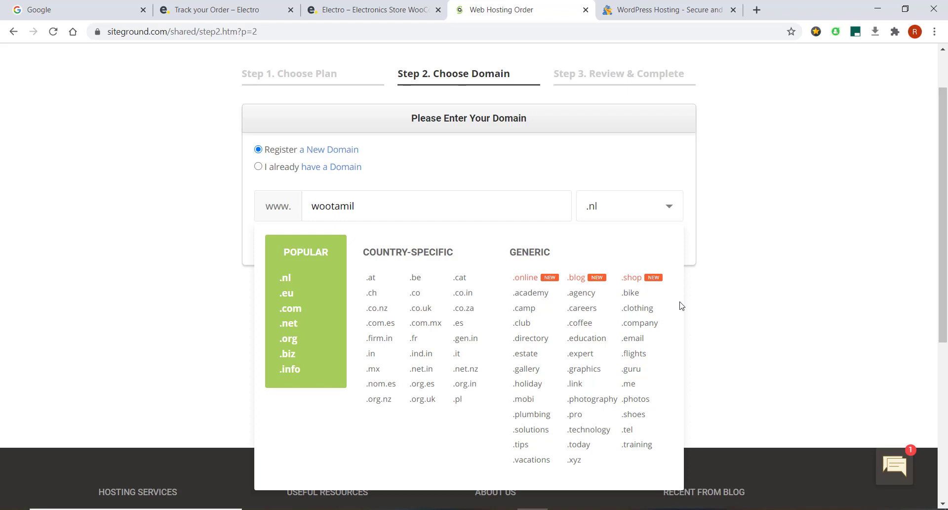
pyautogui.click(310, 312)
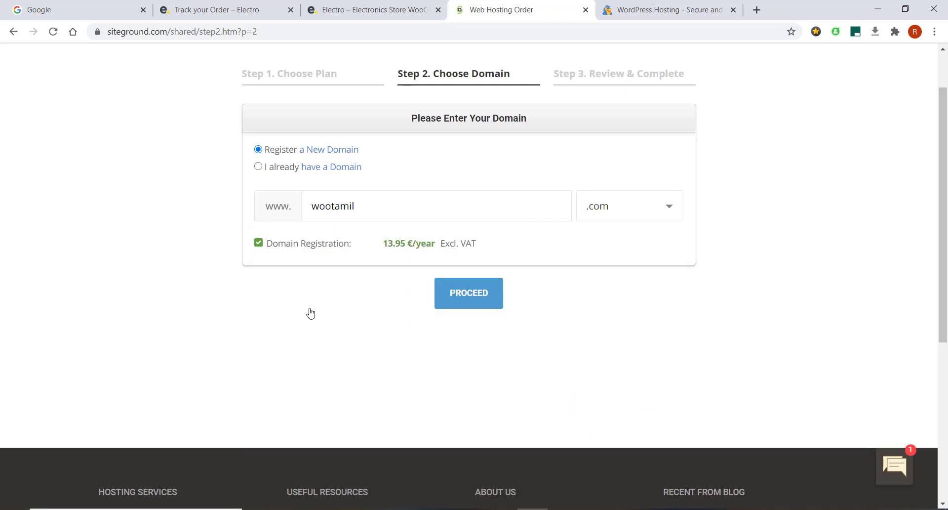
pyautogui.click(485, 299)
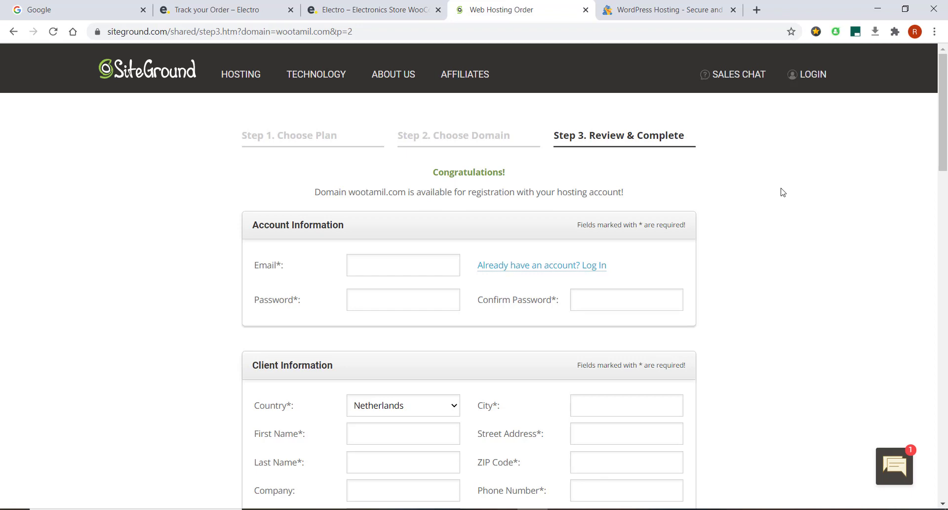
# Step: Examine the order form's account, client and payment fields, including the list of countries
pyautogui.scroll(-1, 782, 193)
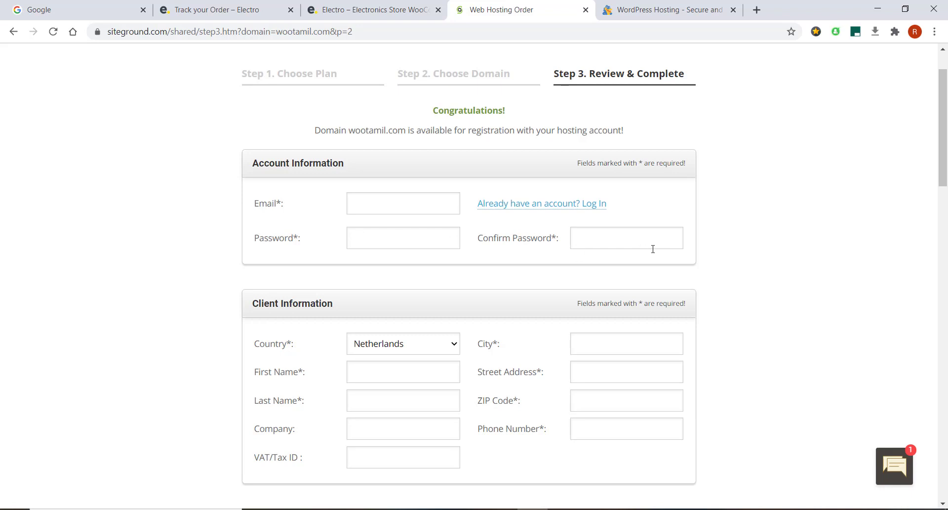
pyautogui.scroll(-2, 653, 248)
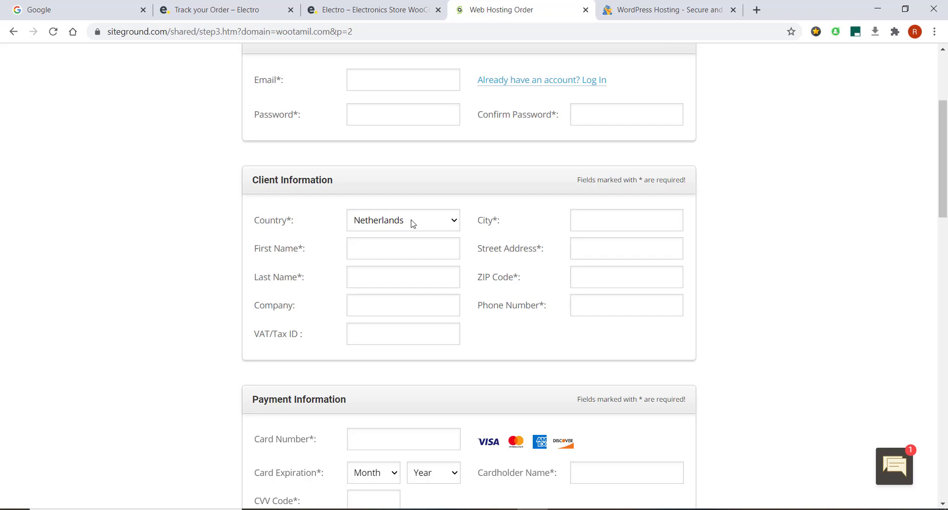
pyautogui.click(413, 223)
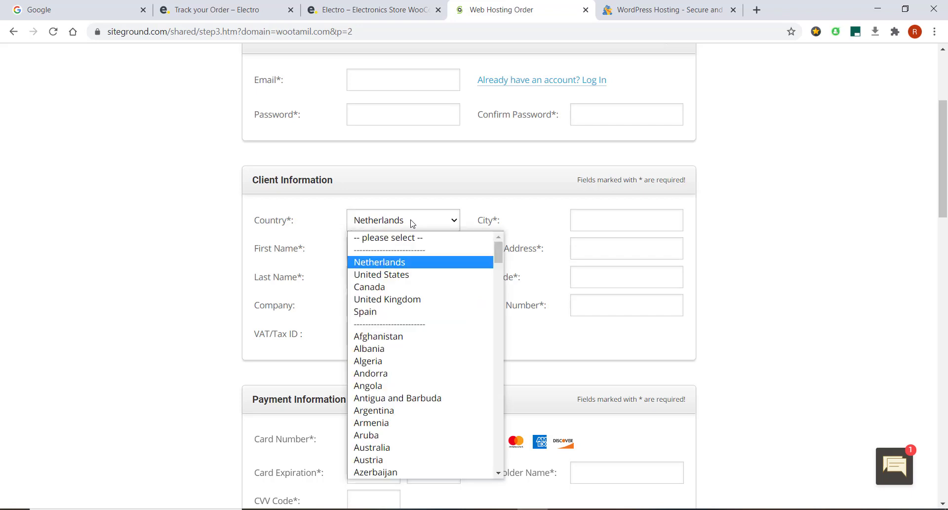
pyautogui.click(478, 230)
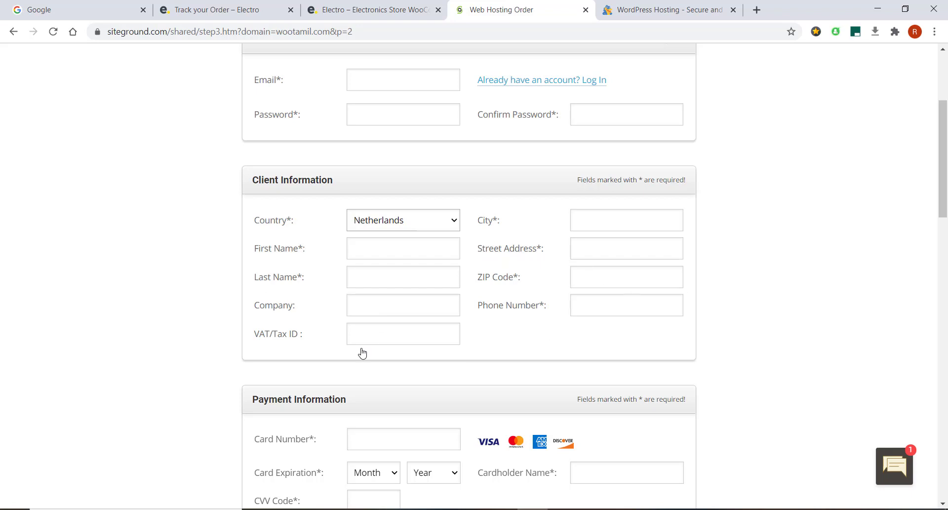
pyautogui.scroll(-1, 521, 337)
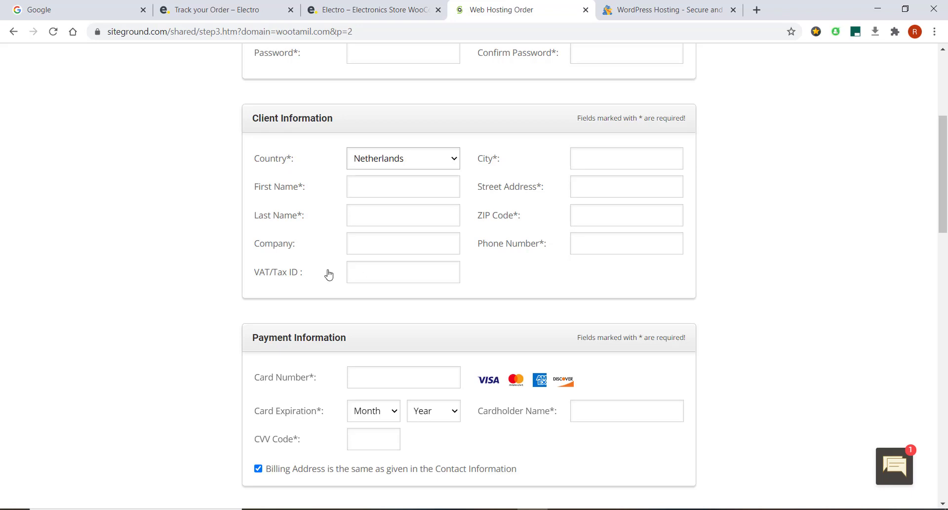
pyautogui.scroll(-3, 329, 275)
pyautogui.scroll(3, 390, 292)
pyautogui.scroll(-1, 388, 293)
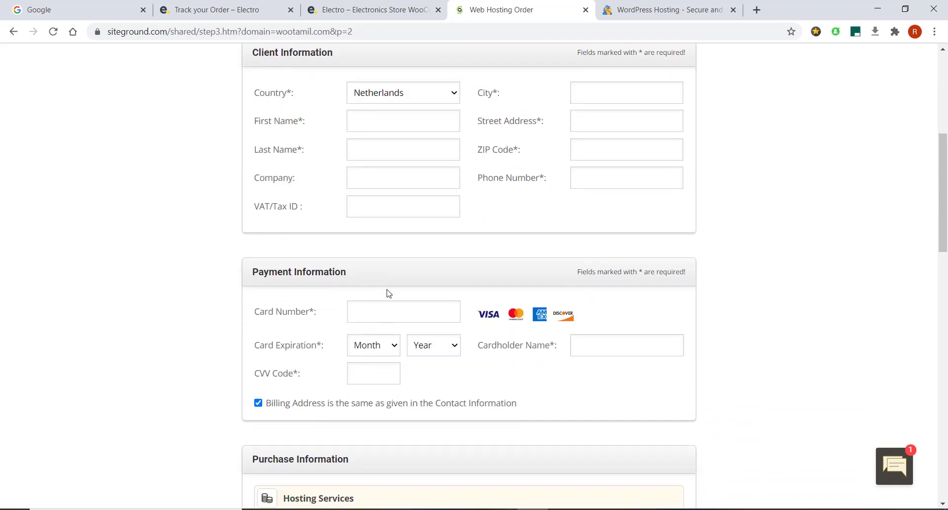
pyautogui.scroll(-2, 389, 293)
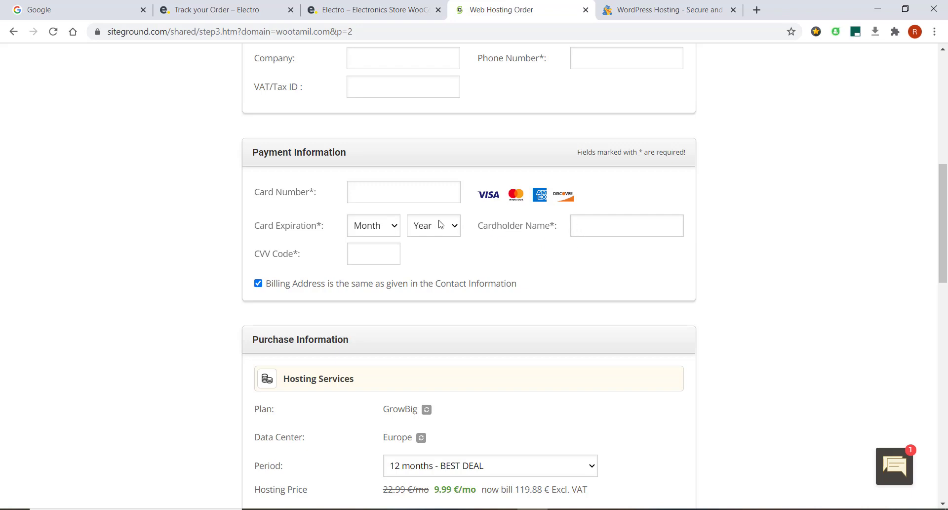
# Step: Set the data center to Asia, Singapore in the order's purchase information
pyautogui.scroll(-5, 384, 285)
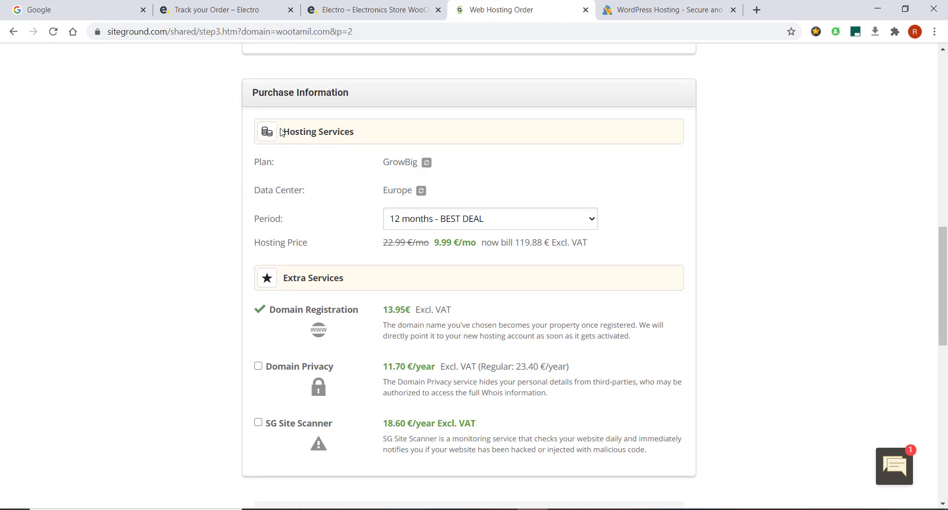
pyautogui.moveTo(252, 194); pyautogui.dragTo(308, 197)
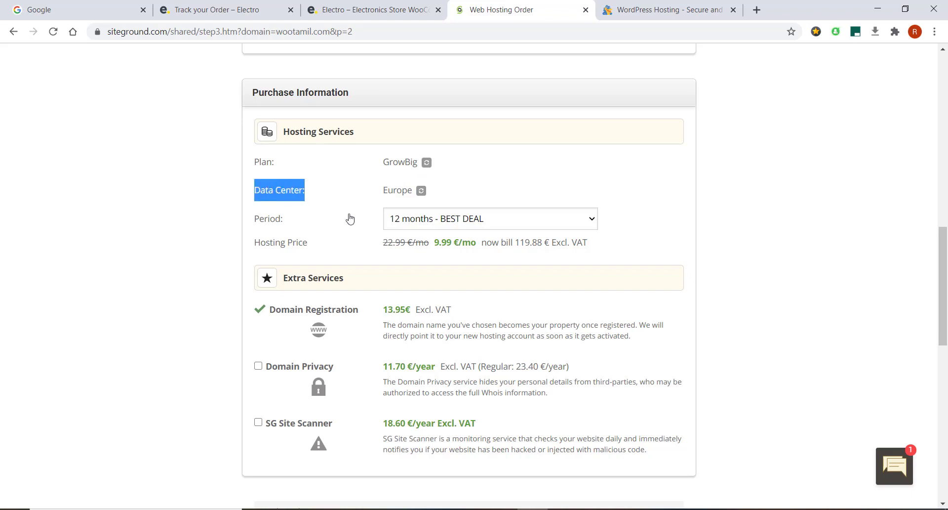
pyautogui.click(323, 207)
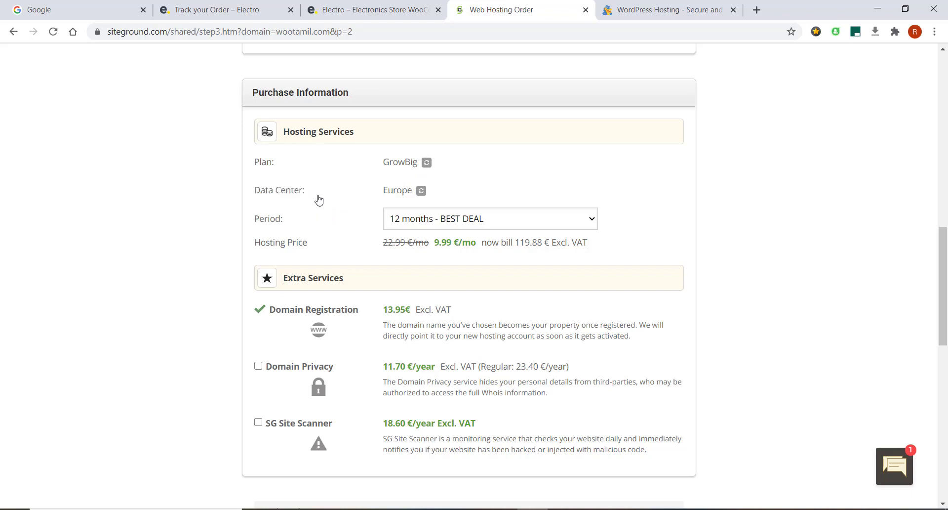
pyautogui.click(421, 190)
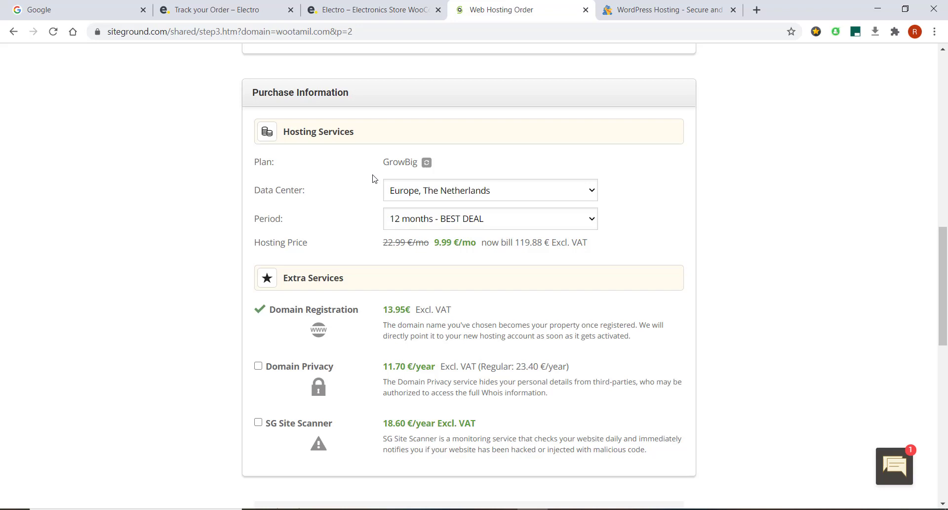
pyautogui.click(445, 194)
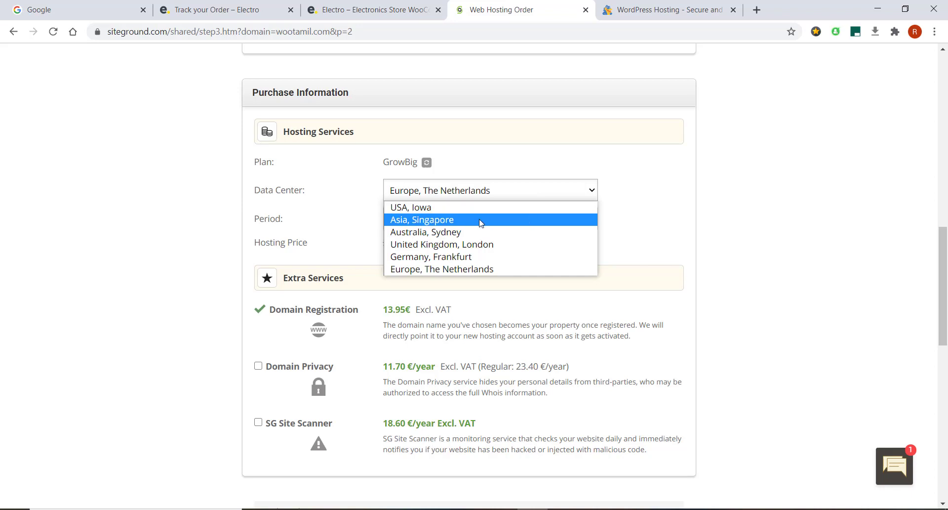
pyautogui.click(441, 219)
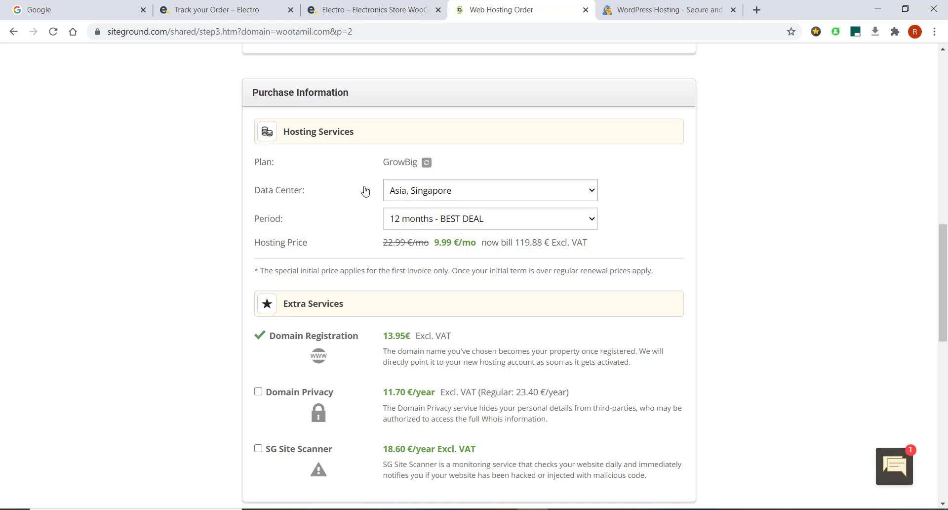
# Step: Examine the data center, hosting plan and billing period choices in the order's purchase information
pyautogui.click(426, 195)
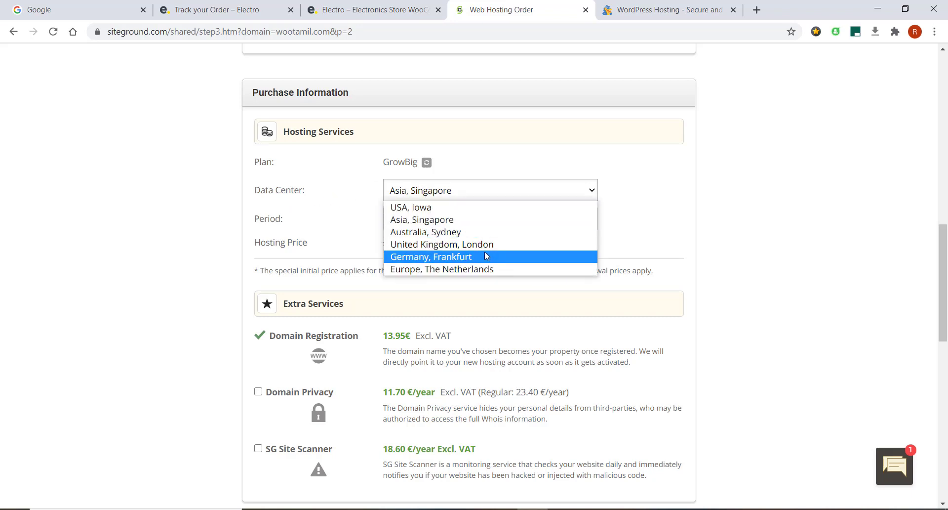
pyautogui.press('Up')
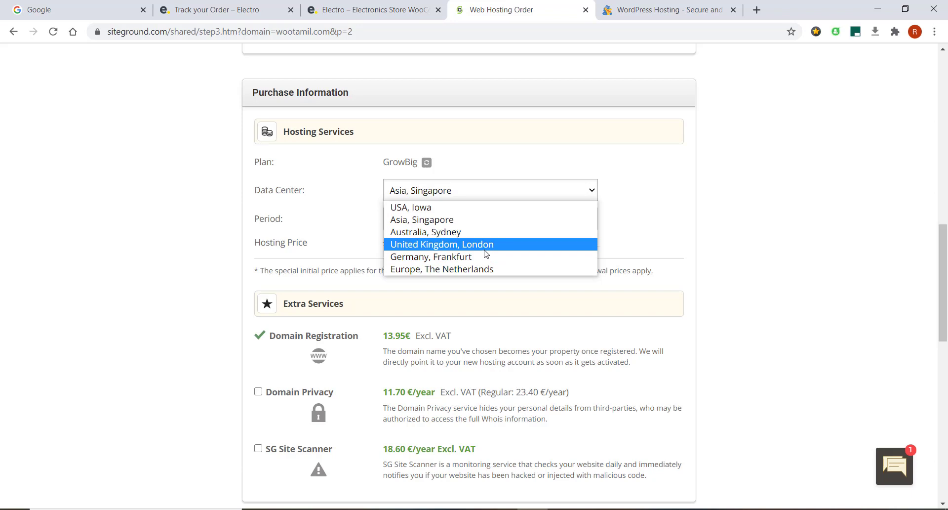
pyautogui.click(453, 217)
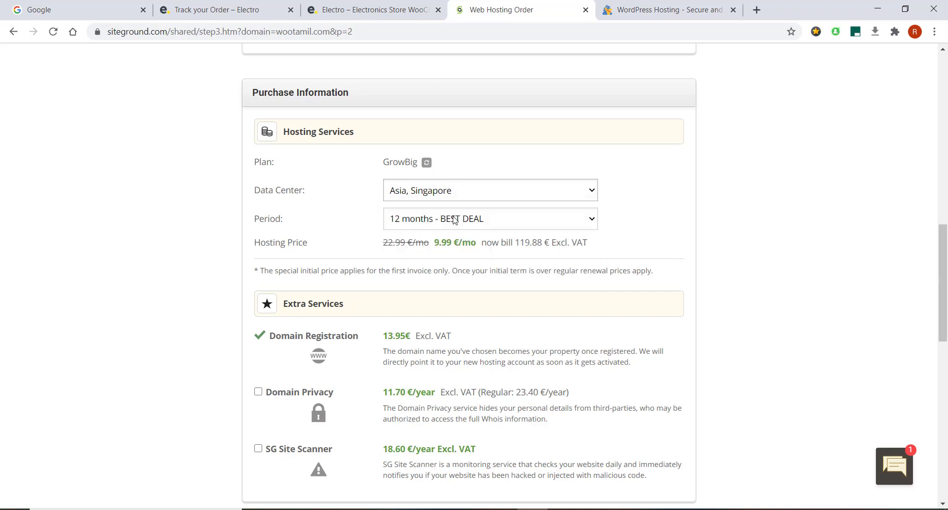
pyautogui.click(426, 163)
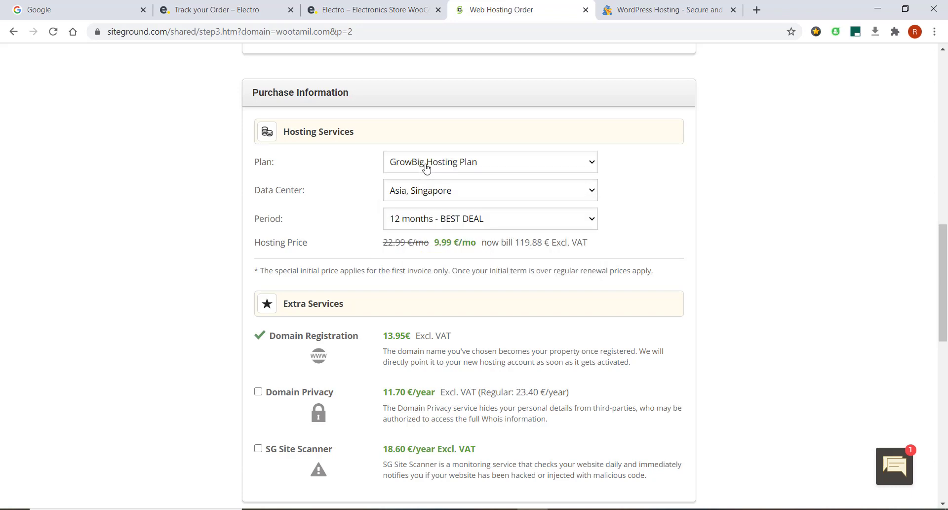
pyautogui.click(513, 171)
pyautogui.click(513, 171)
pyautogui.click(455, 223)
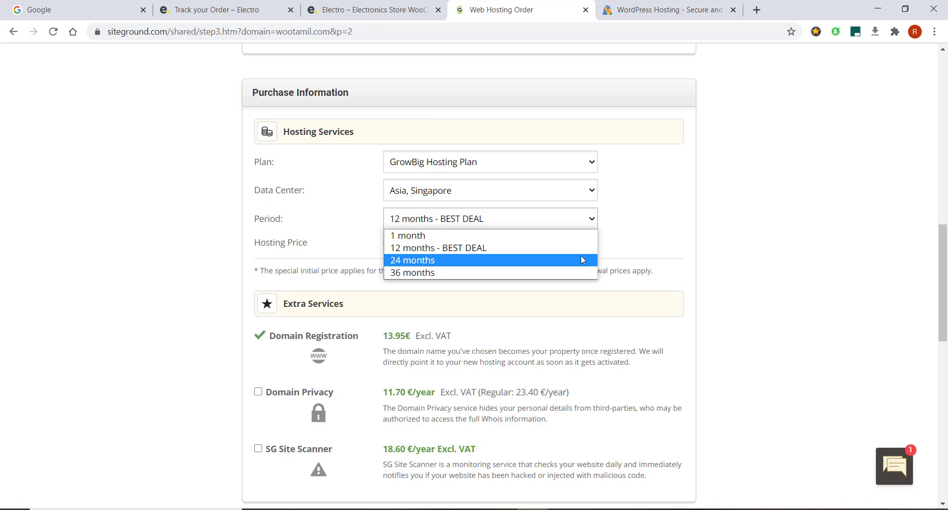
pyautogui.click(821, 290)
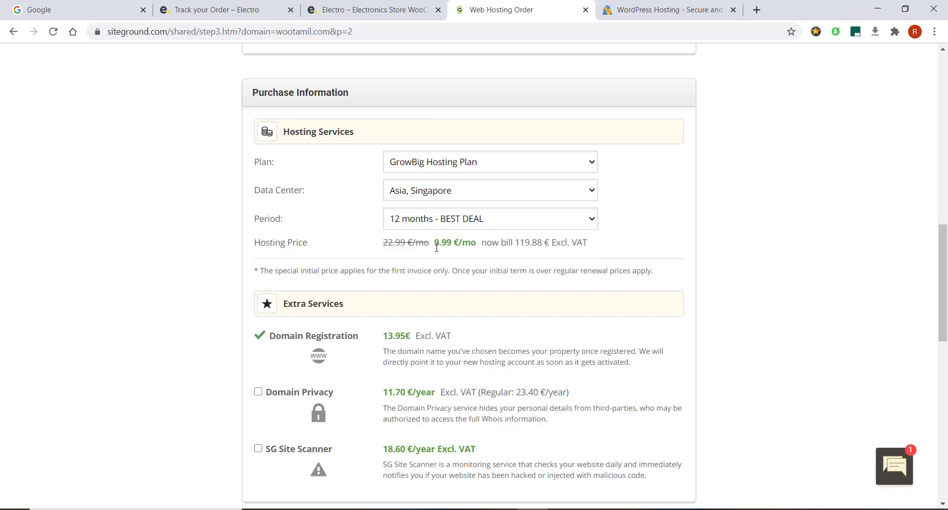
# Step: Try adding Domain Privacy from the extra services to the order, and remove it again
pyautogui.scroll(-3, 437, 247)
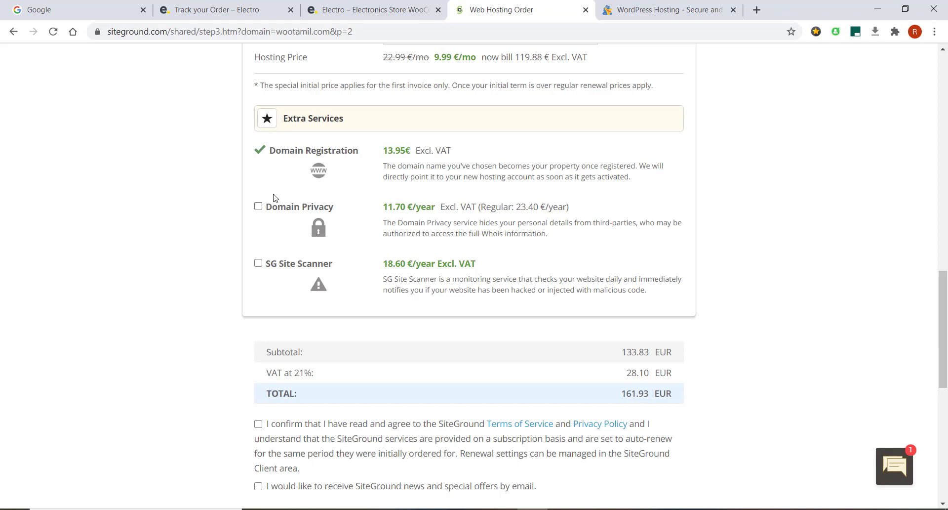
pyautogui.click(258, 208)
pyautogui.click(258, 208)
# Step: Agree to the Terms of Service and Privacy Policy, opt in to SiteGround news and offers by email, and submit the order for payment
pyautogui.scroll(-5, 599, 387)
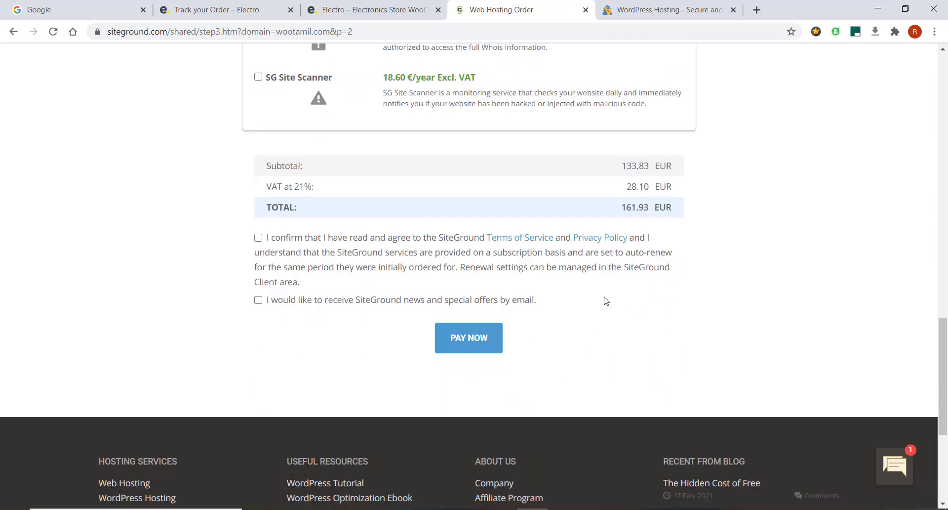
pyautogui.scroll(2, 597, 309)
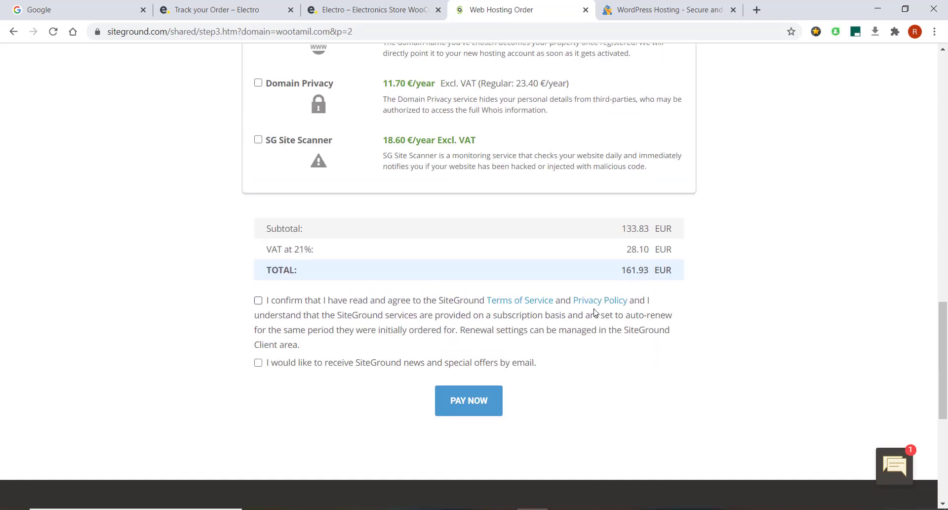
pyautogui.click(258, 300)
pyautogui.click(258, 363)
pyautogui.click(482, 413)
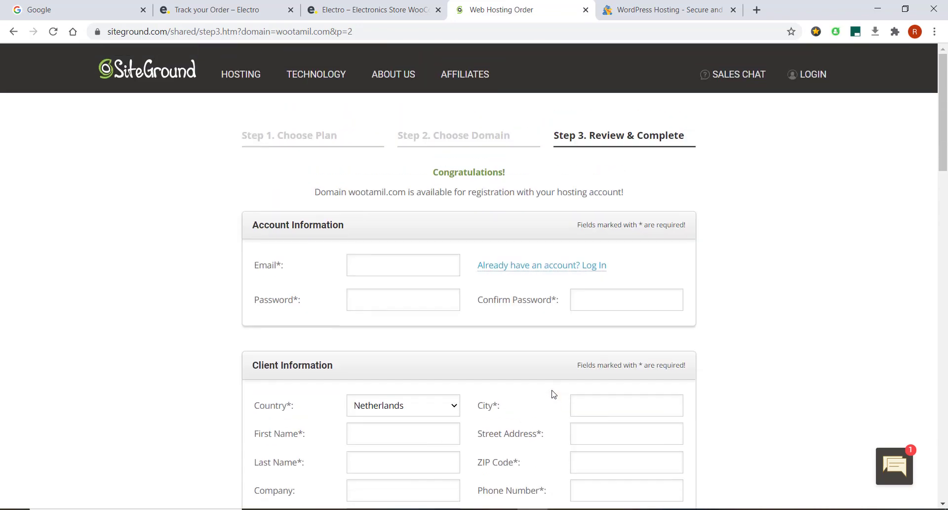
pyautogui.click(441, 269)
pyautogui.click(433, 256)
pyautogui.moveTo(502, 508)
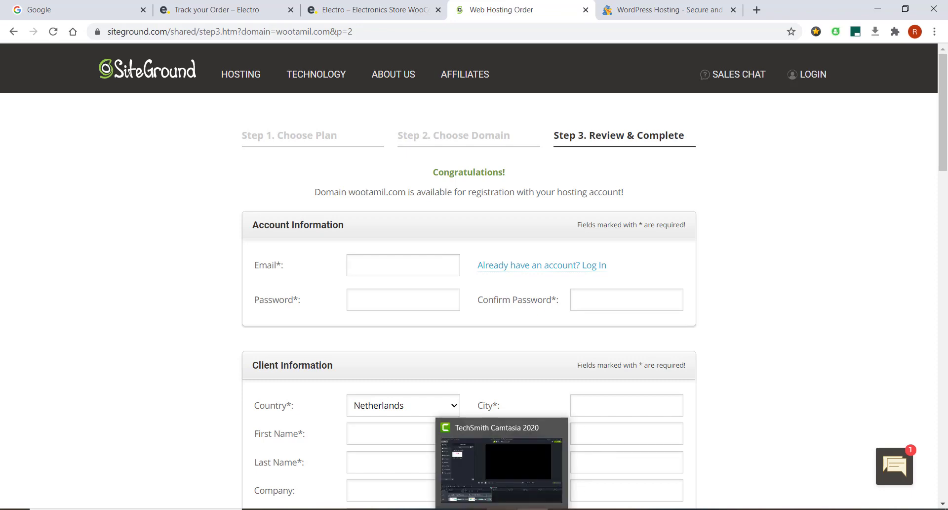